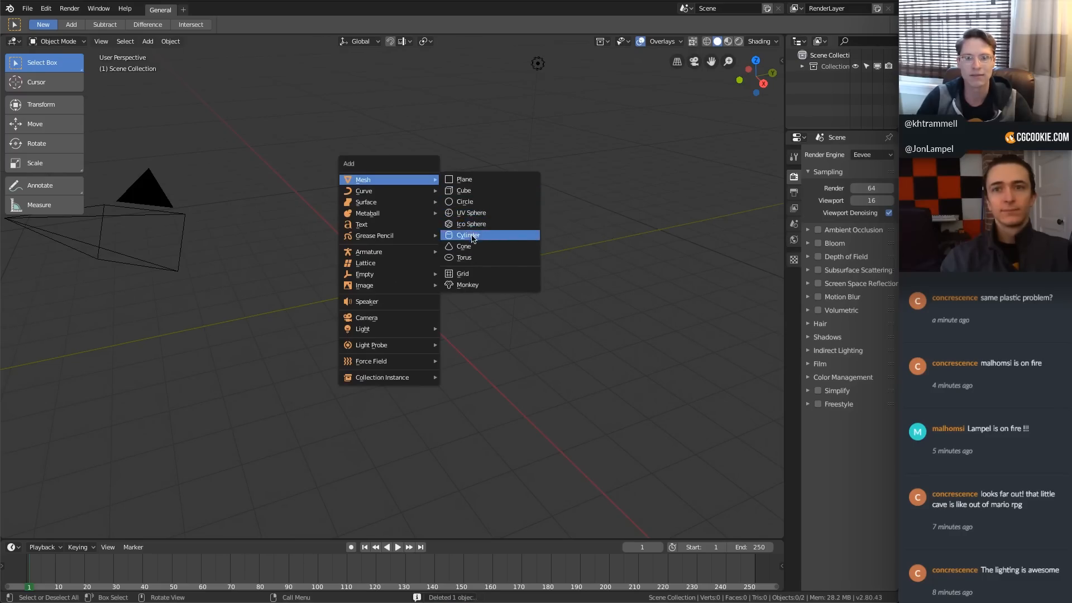
# Add a cylinder mesh and scale its geometry along the Z axis into a tall column.
pyautogui.click(469, 235)
pyautogui.press('Tab')
pyautogui.press('s')
pyautogui.press('z')
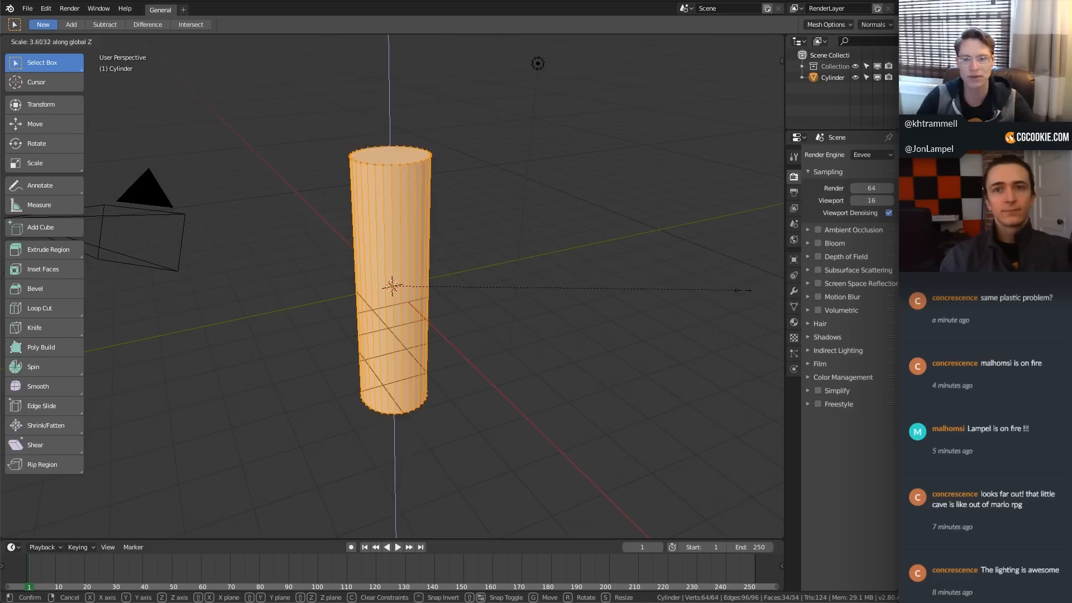
pyautogui.press('Return')
pyautogui.moveTo(447, 293); pyautogui.dragTo(363, 335, button='middle')
pyautogui.press('Tab')
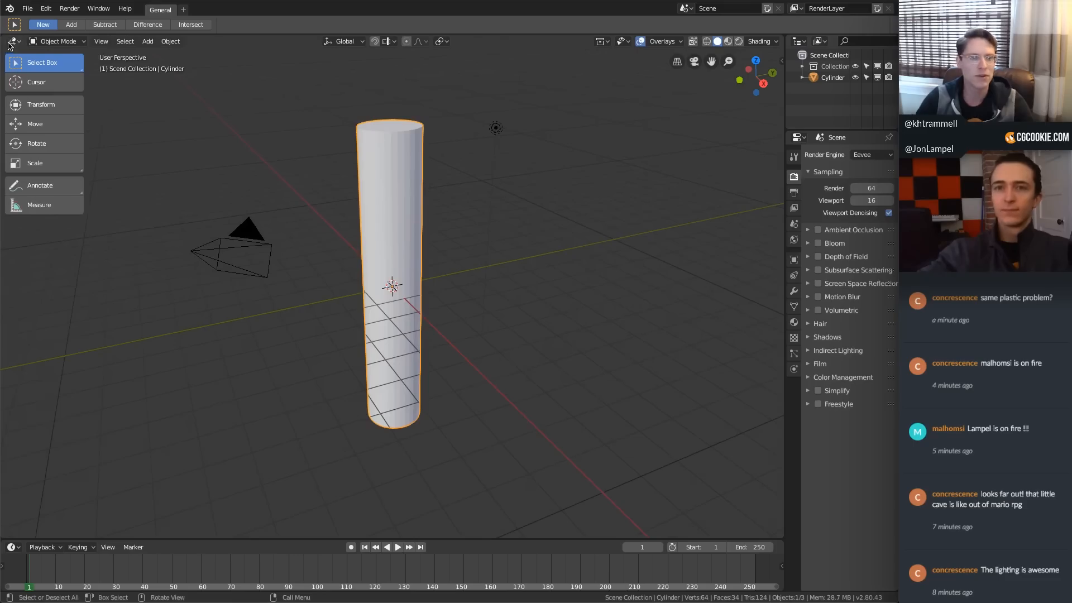
# Split the 3D viewport into two side-by-side views and turn off the overlays in the narrower one.
pyautogui.moveTo(3, 37); pyautogui.dragTo(552, 84)
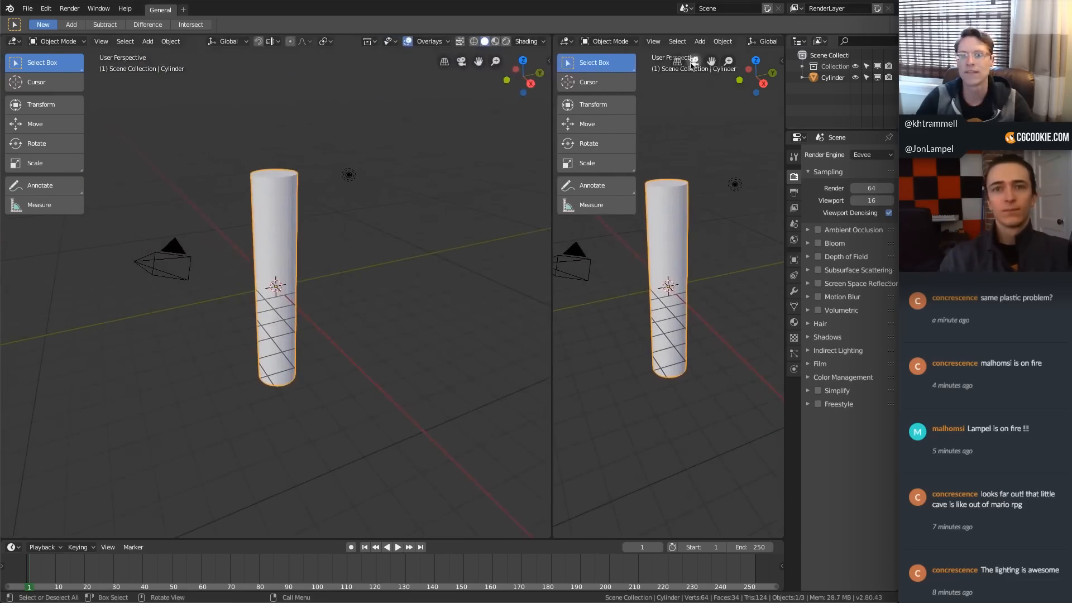
pyautogui.scroll(-8, 726, 41)
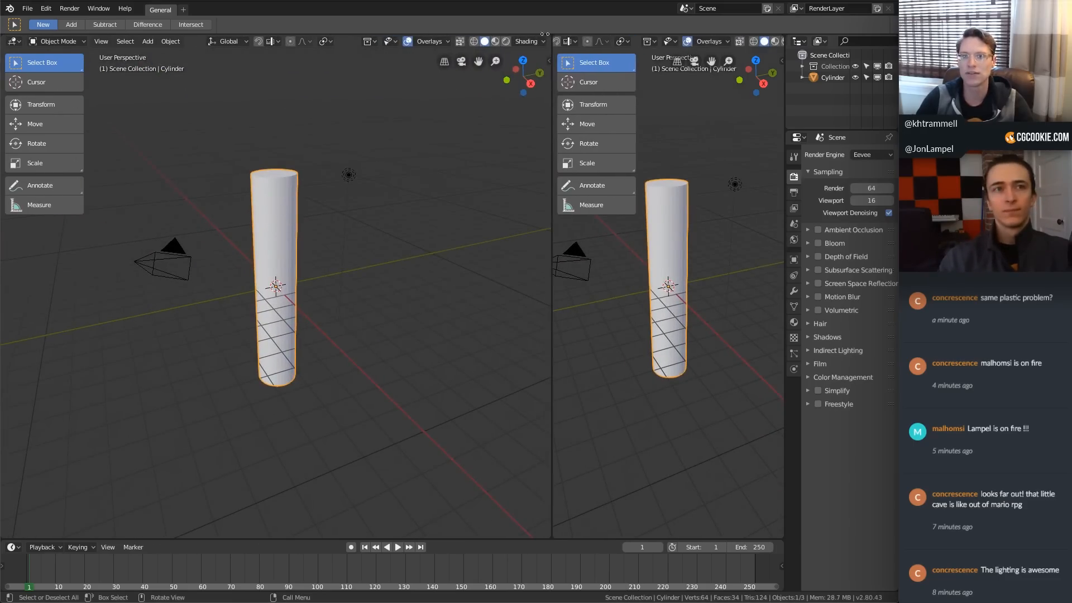
pyautogui.click(685, 43)
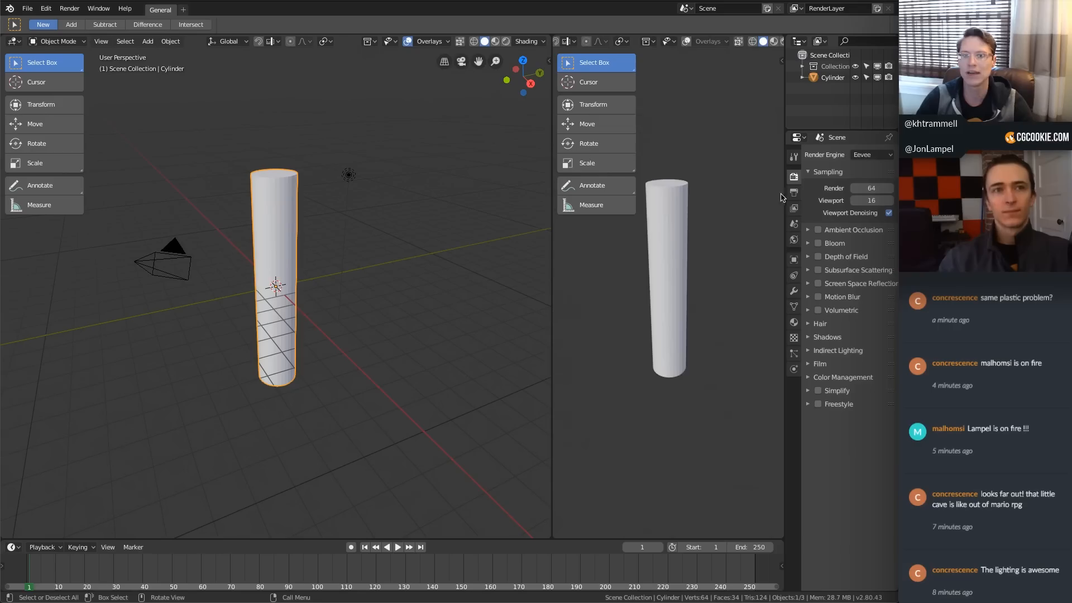
# Set the render engine to Cycles and hide the tool shelf in the narrower viewport.
pyautogui.click(863, 156)
pyautogui.click(853, 119)
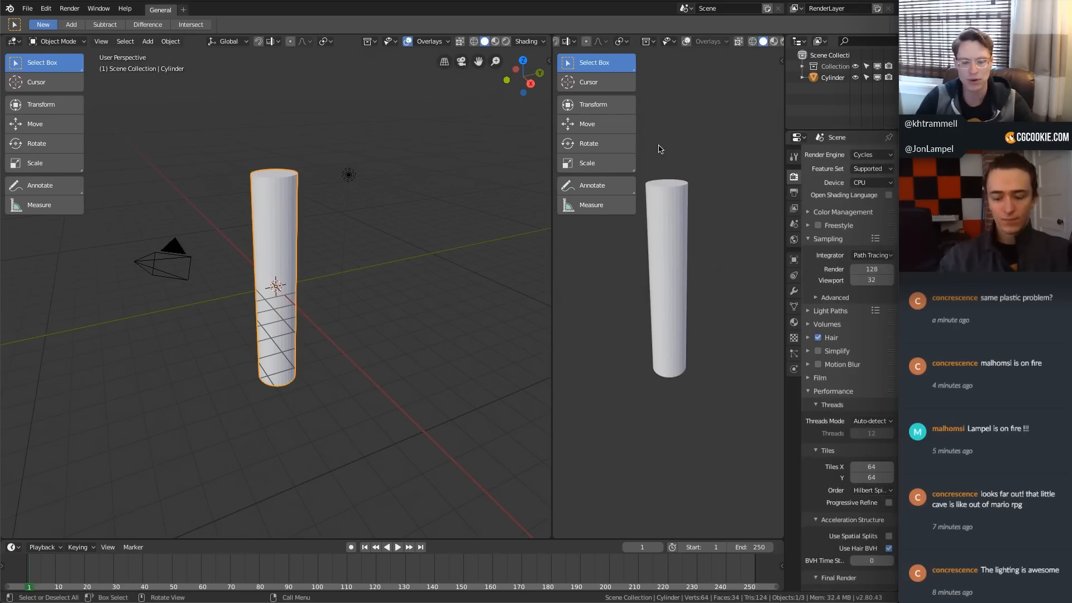
pyautogui.press('t')
pyautogui.scroll(2, 706, 165)
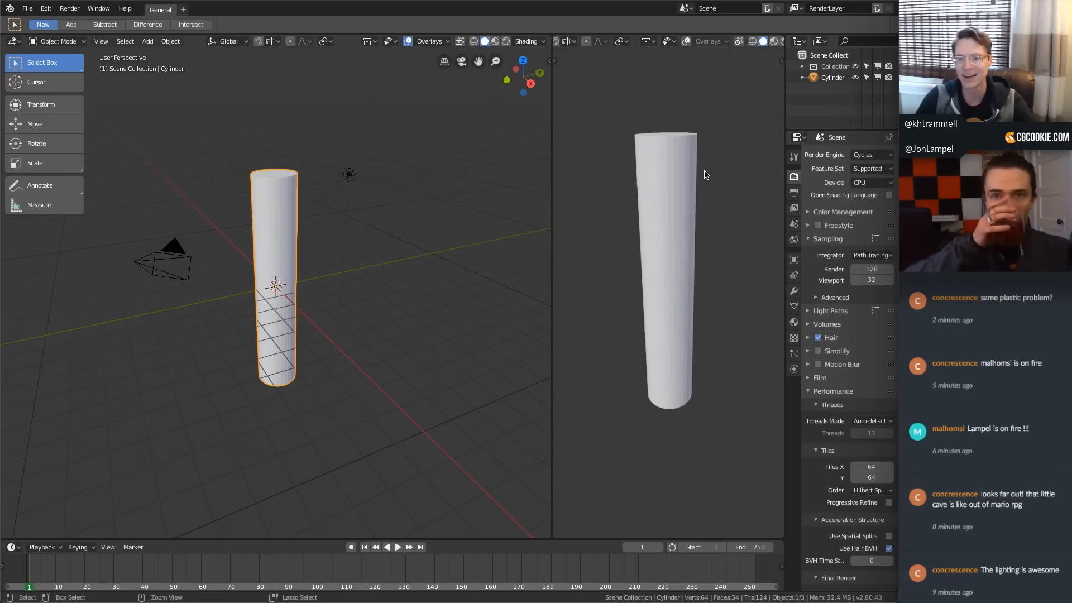
pyautogui.scroll(2, 712, 171)
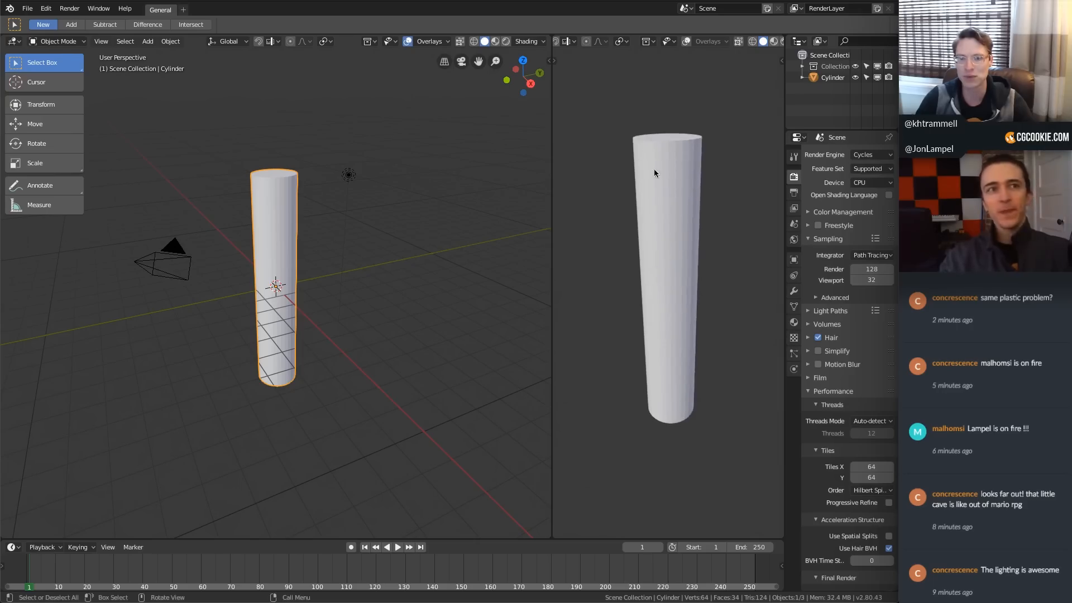
# Change the wider viewport into a Shader Editor and create a new material for the cylinder.
pyautogui.click(14, 42)
pyautogui.press('s')
pyautogui.press('n')
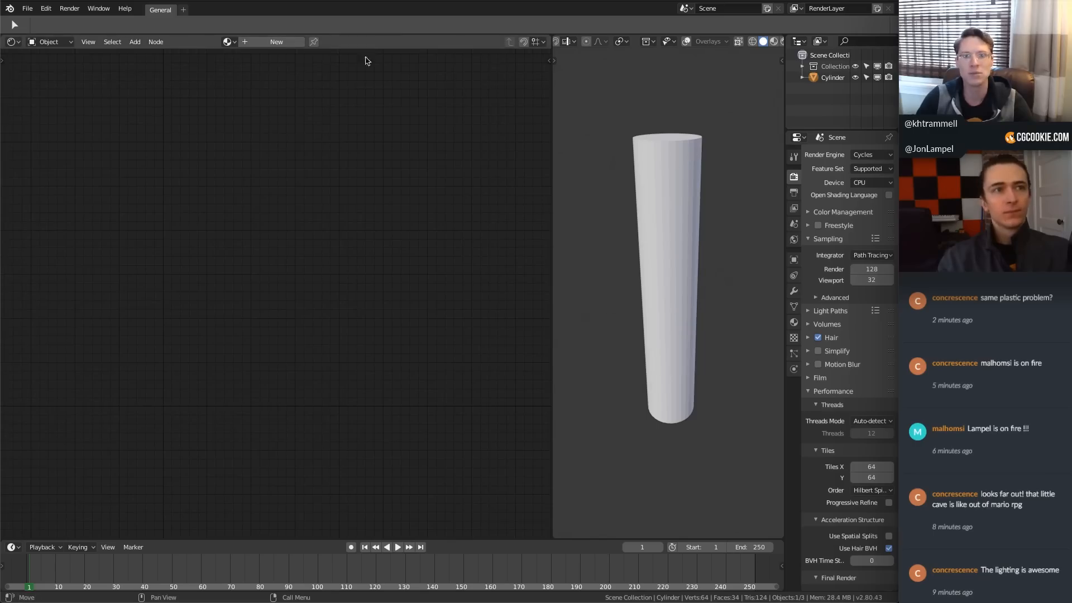
pyautogui.click(279, 44)
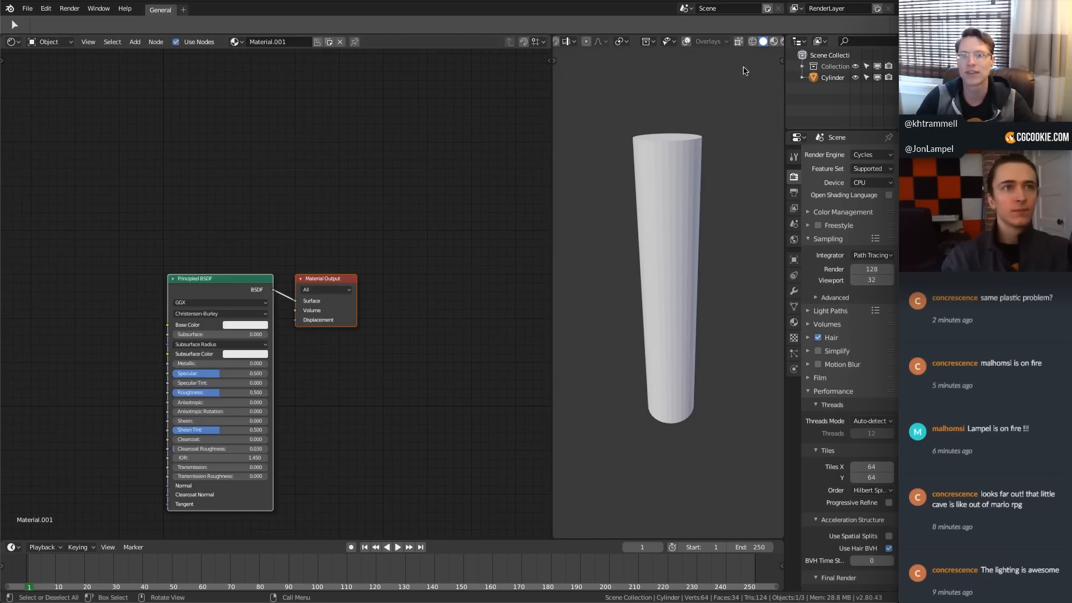
# Switch the remaining 3D viewport to Rendered shading.
pyautogui.scroll(-2, 760, 42)
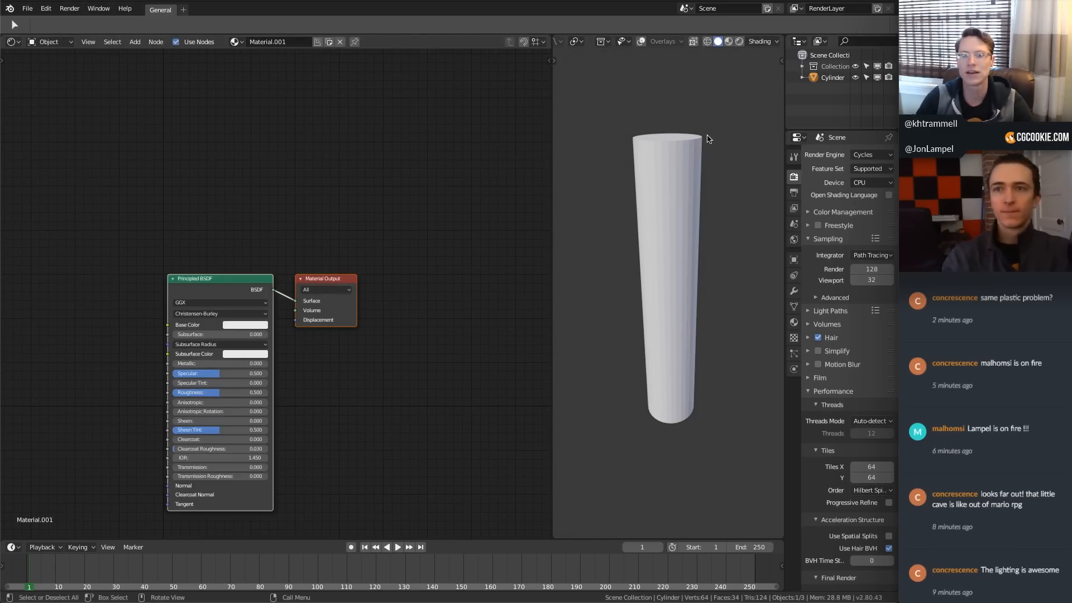
pyautogui.press('z')
pyautogui.click(709, 76)
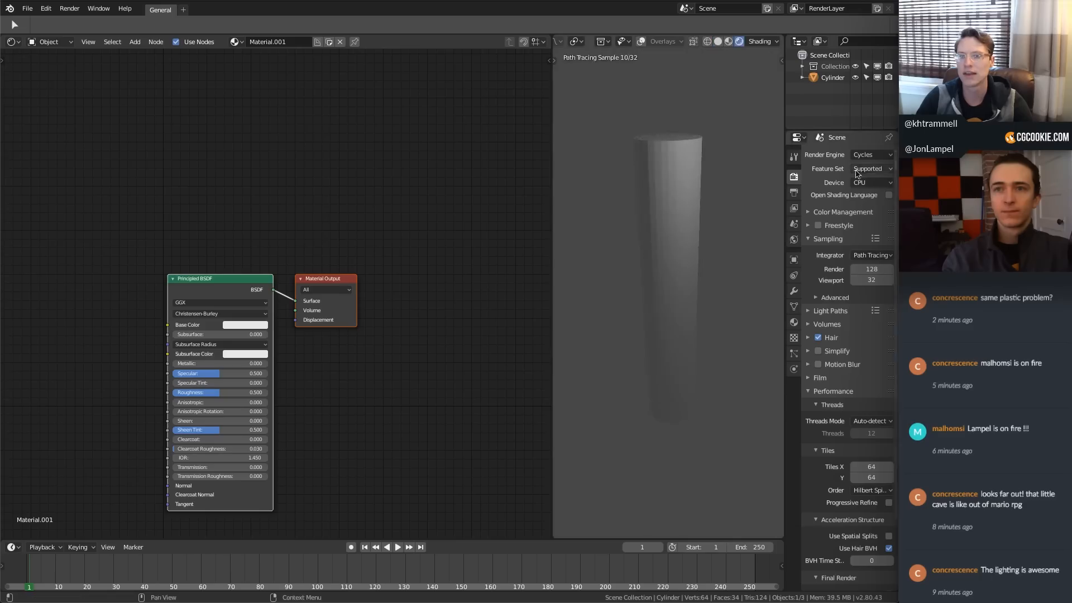
pyautogui.moveTo(689, 230)
pyautogui.mouseDown(button='middle')
pyautogui.moveTo(661, 229)
pyautogui.moveTo(674, 231)
pyautogui.mouseUp(button='middle')
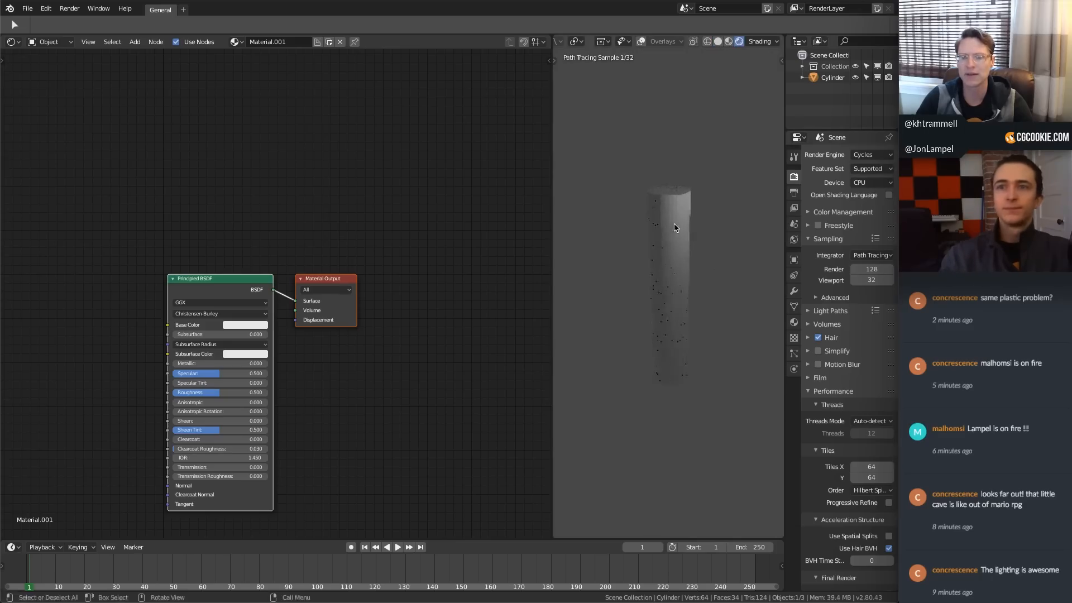
# Enable world nodes and light the scene with an Environment Texture using sunny_vondelpark_1k.hdr from the hdri-haven folder.
pyautogui.click(794, 239)
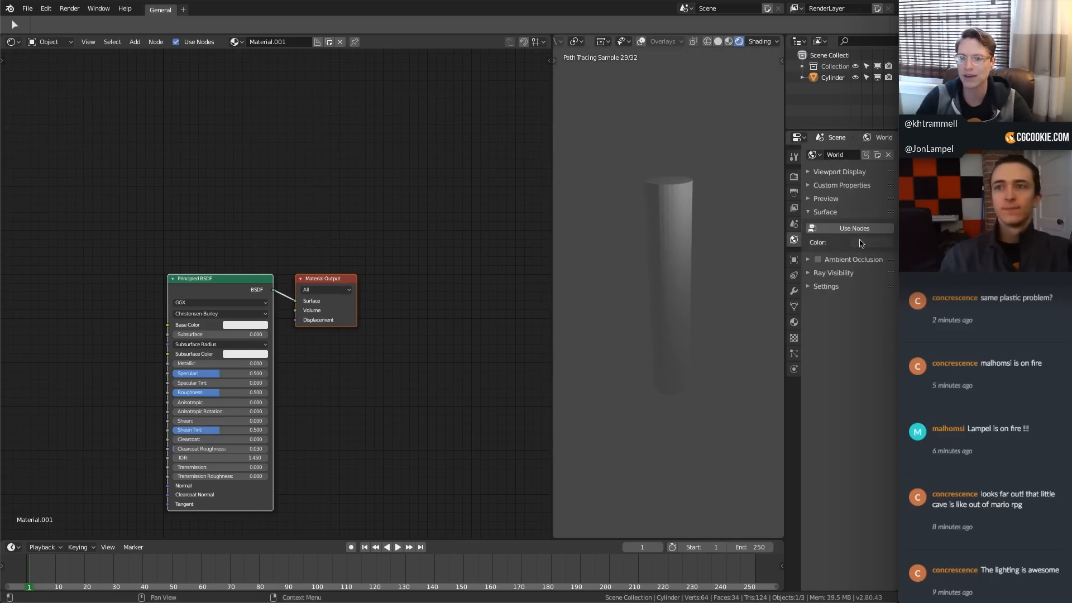
pyautogui.click(871, 230)
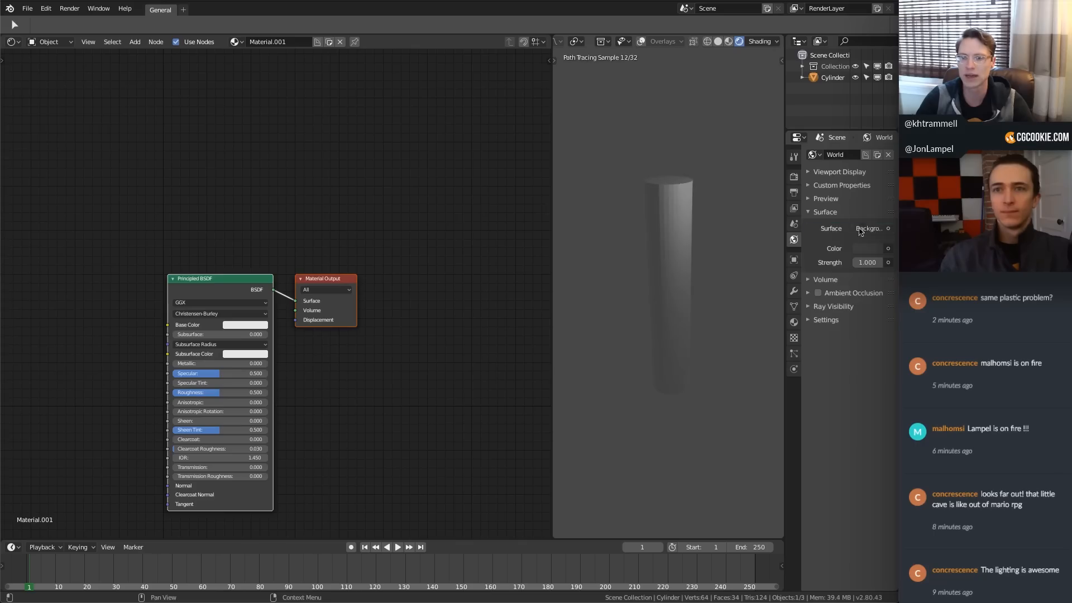
pyautogui.click(887, 248)
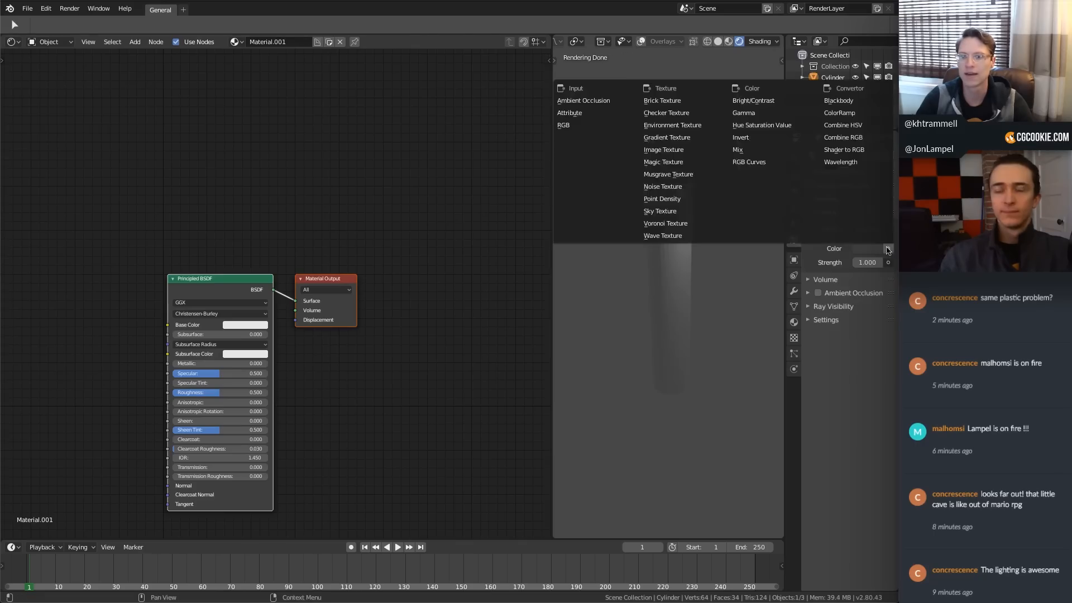
pyautogui.click(685, 126)
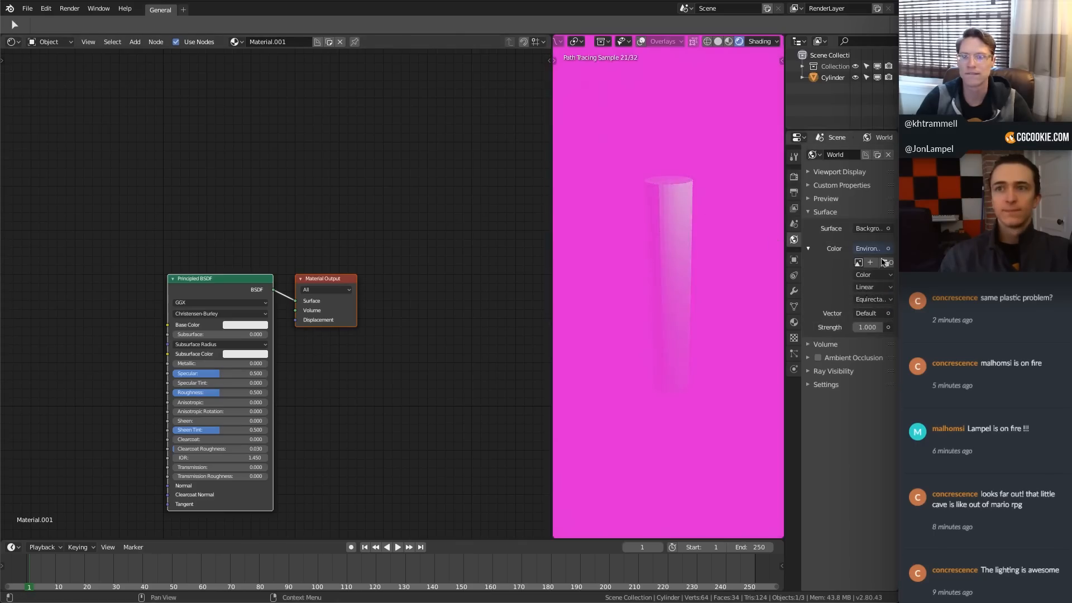
pyautogui.click(872, 262)
pyautogui.click(46, 322)
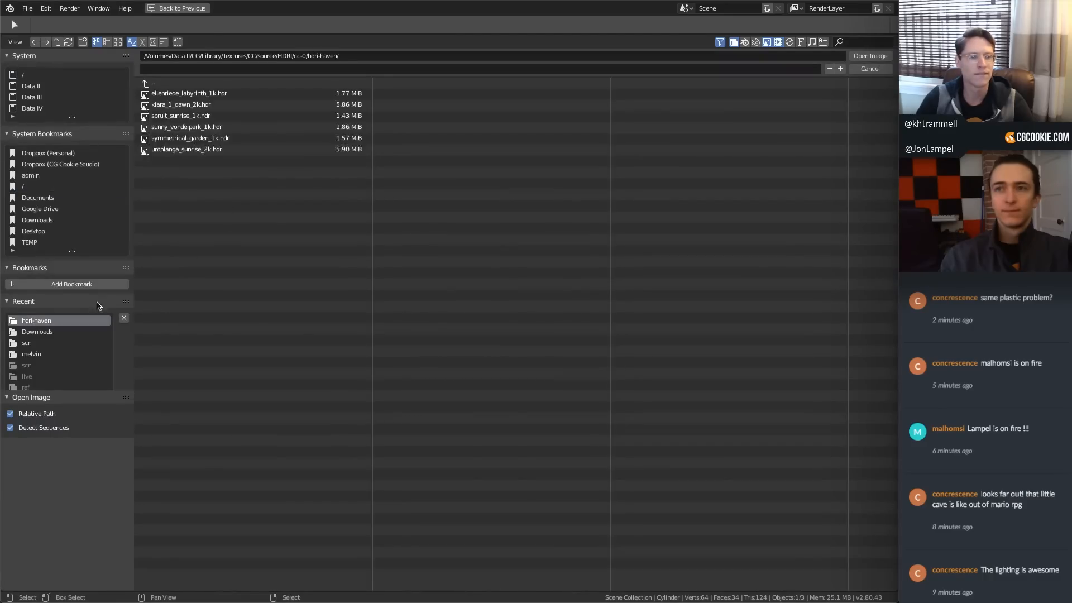
pyautogui.doubleClick(187, 128)
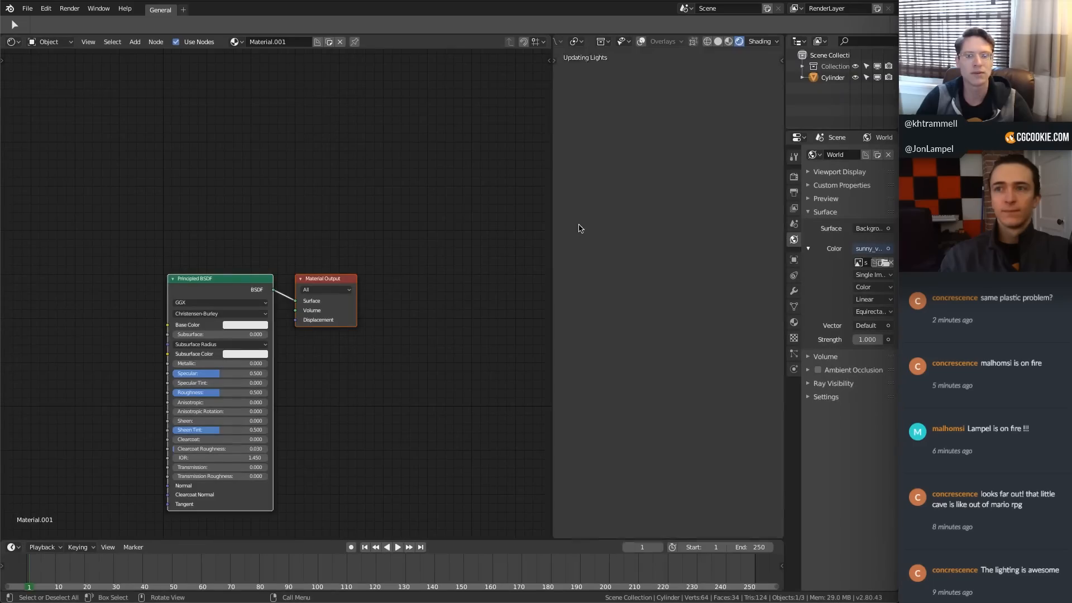
pyautogui.moveTo(657, 255); pyautogui.dragTo(651, 246, button='middle')
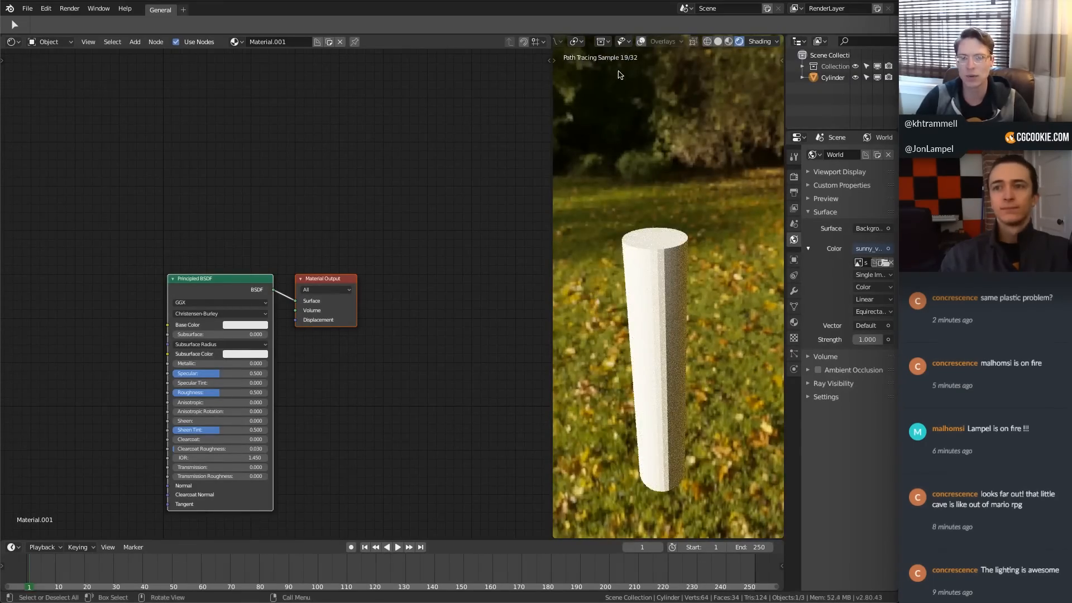
# Shade the cylinder smooth and enable Auto Smooth for its normals.
pyautogui.rightClick(648, 227)
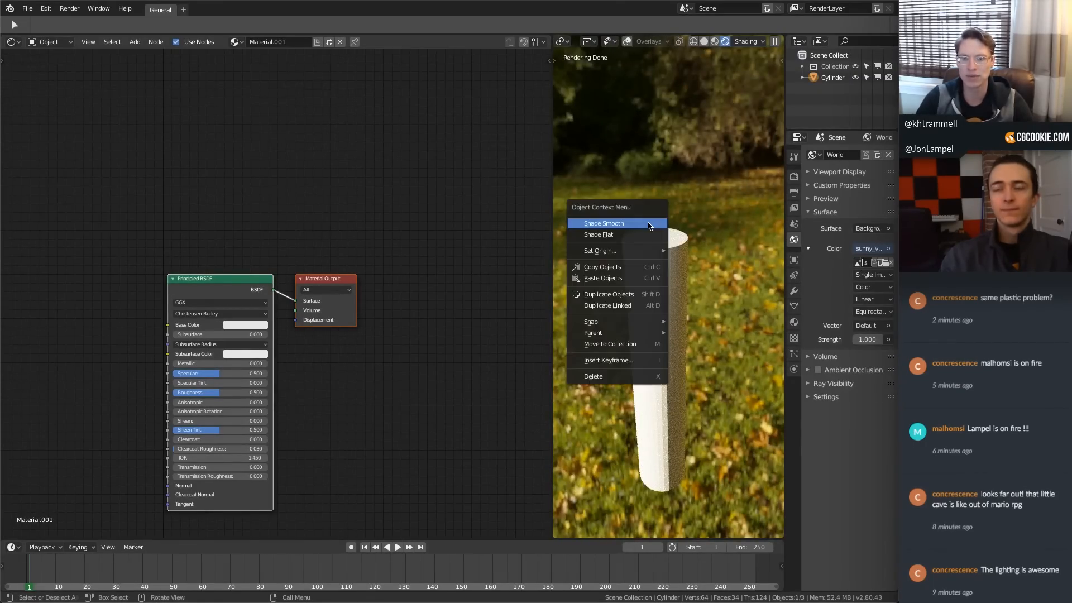
pyautogui.click(646, 224)
pyautogui.moveTo(648, 240); pyautogui.dragTo(681, 254, button='middle')
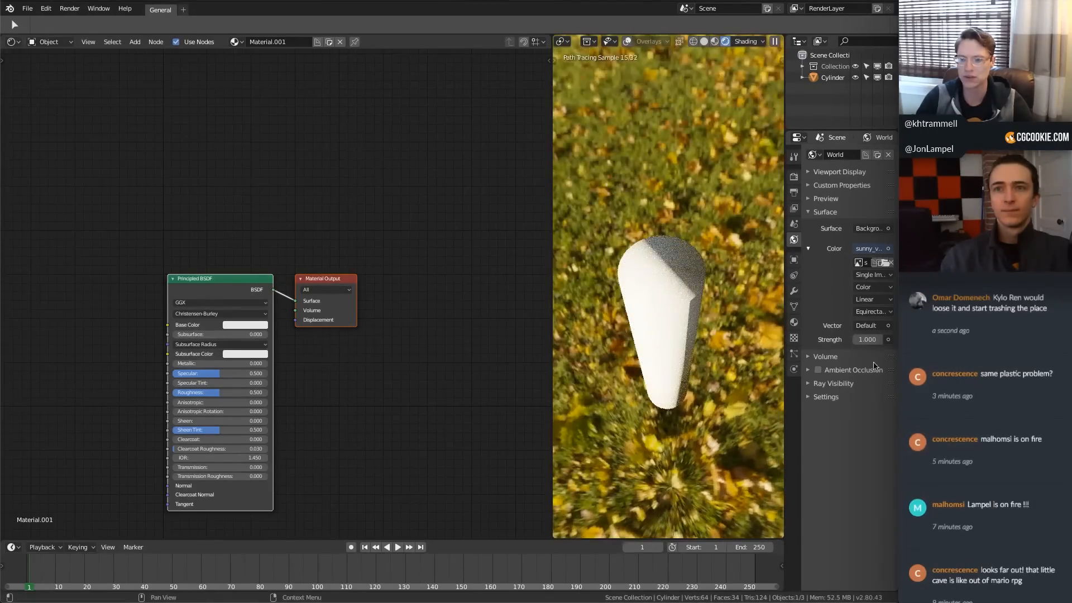
pyautogui.click(794, 307)
pyautogui.click(824, 346)
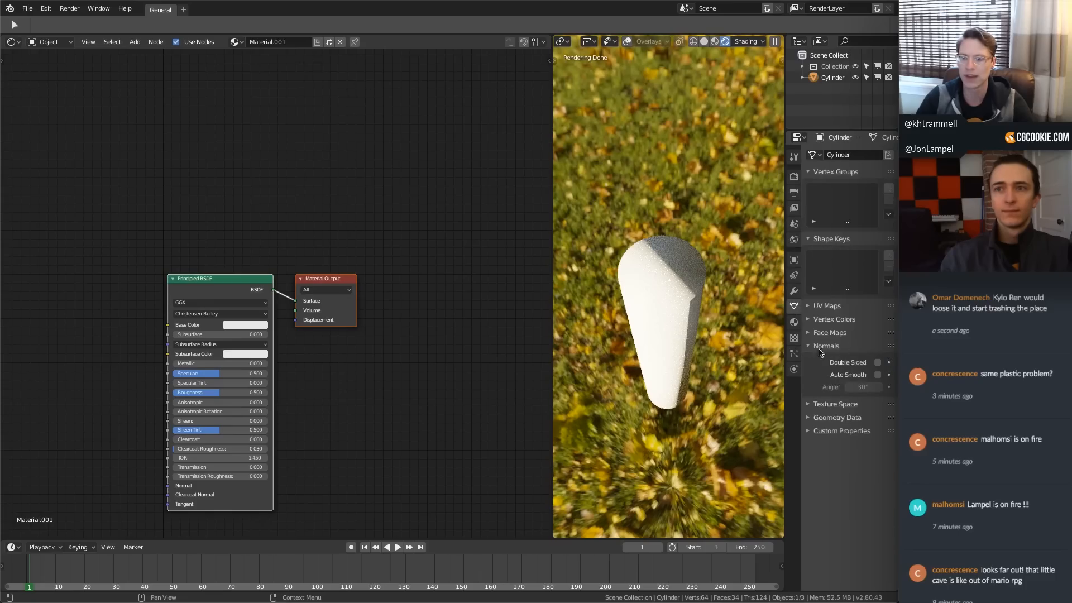
pyautogui.click(876, 375)
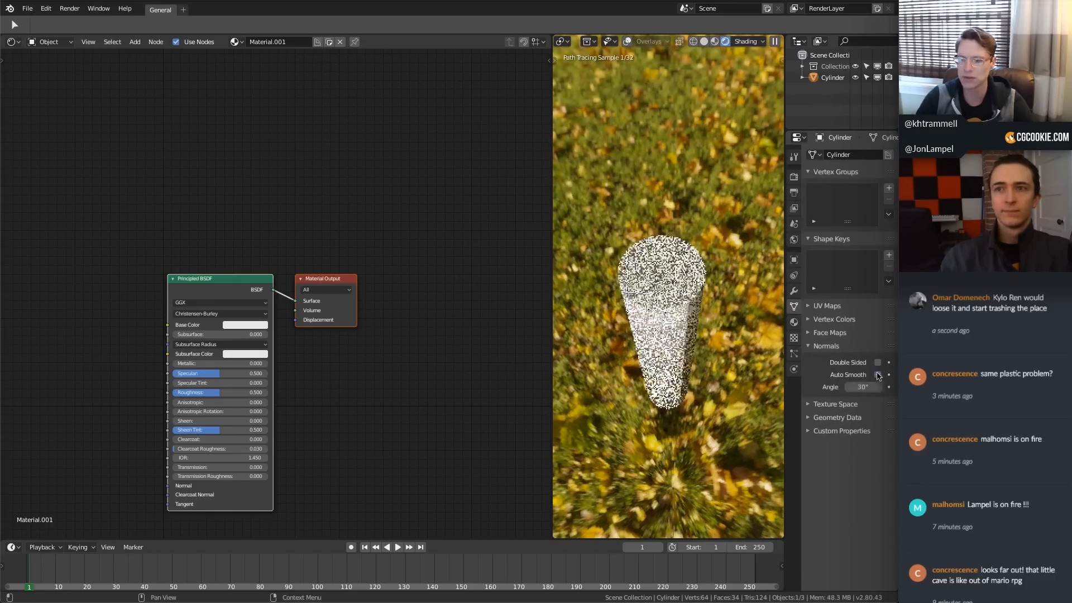
pyautogui.moveTo(650, 254)
pyautogui.mouseDown(button='middle')
pyautogui.moveTo(647, 281)
pyautogui.moveTo(642, 234)
pyautogui.mouseUp(button='middle')
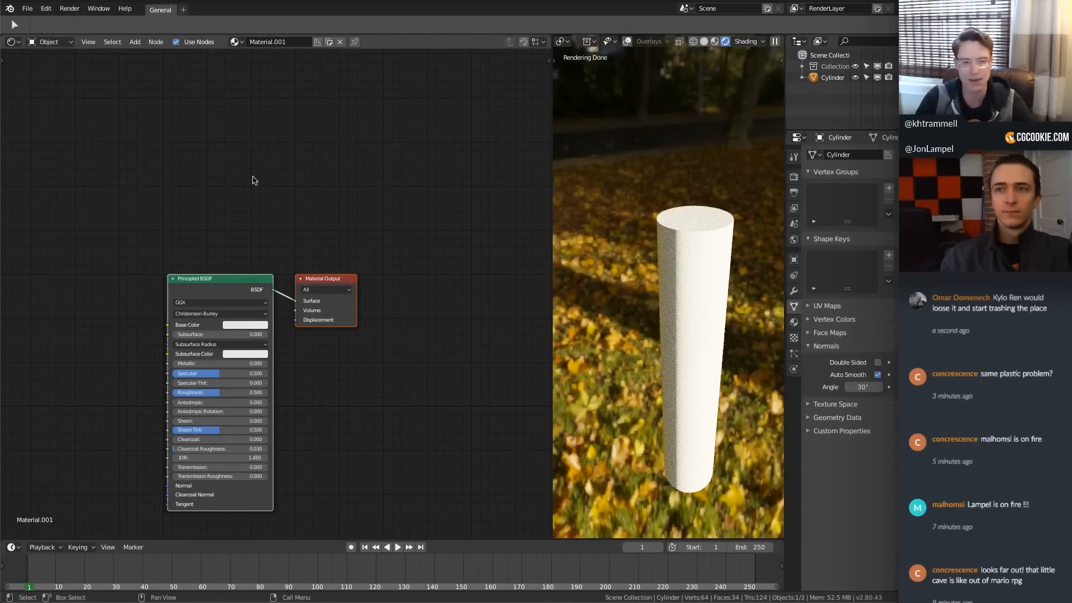
# Add a Gradient Texture node to the material with Mapping and Texture Coordinate nodes connected to it.
pyautogui.scroll(-2, 204, 223)
pyautogui.hotkey('shift', 'a')
pyautogui.moveTo(122, 220)
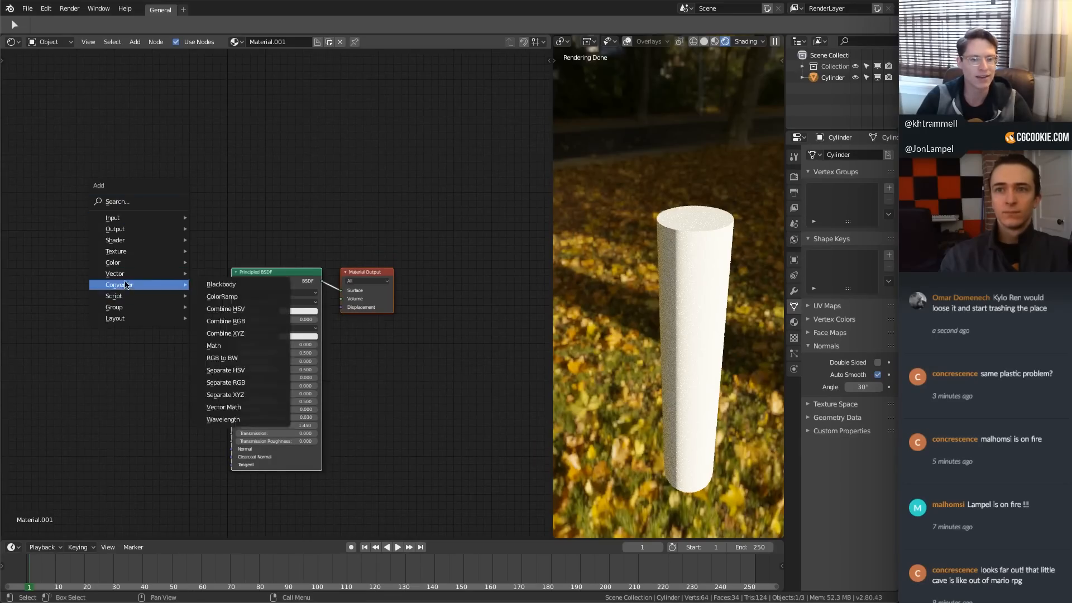
pyautogui.moveTo(120, 251)
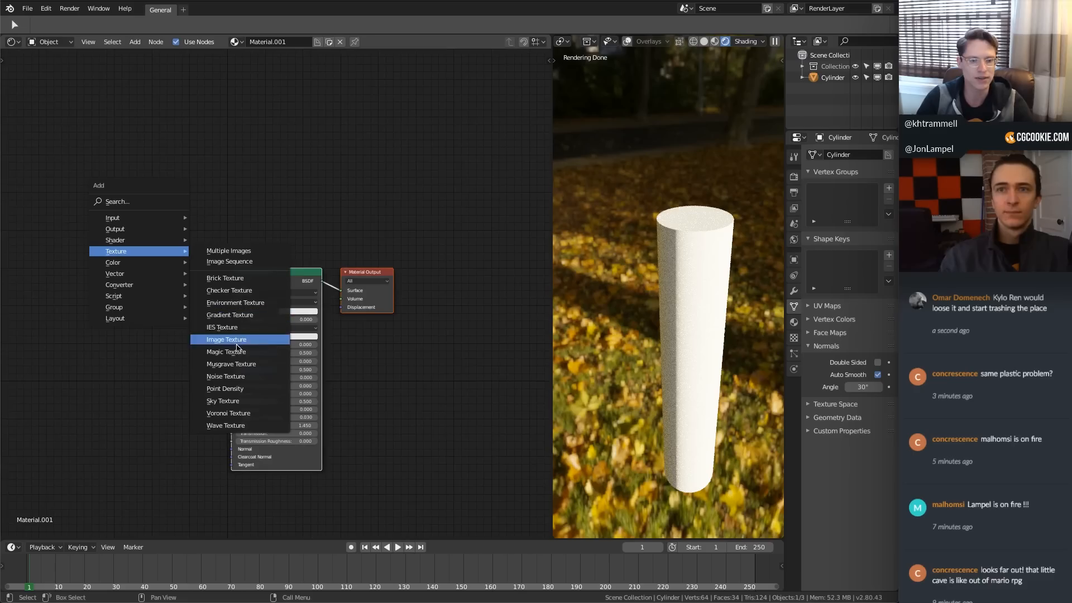
pyautogui.click(230, 315)
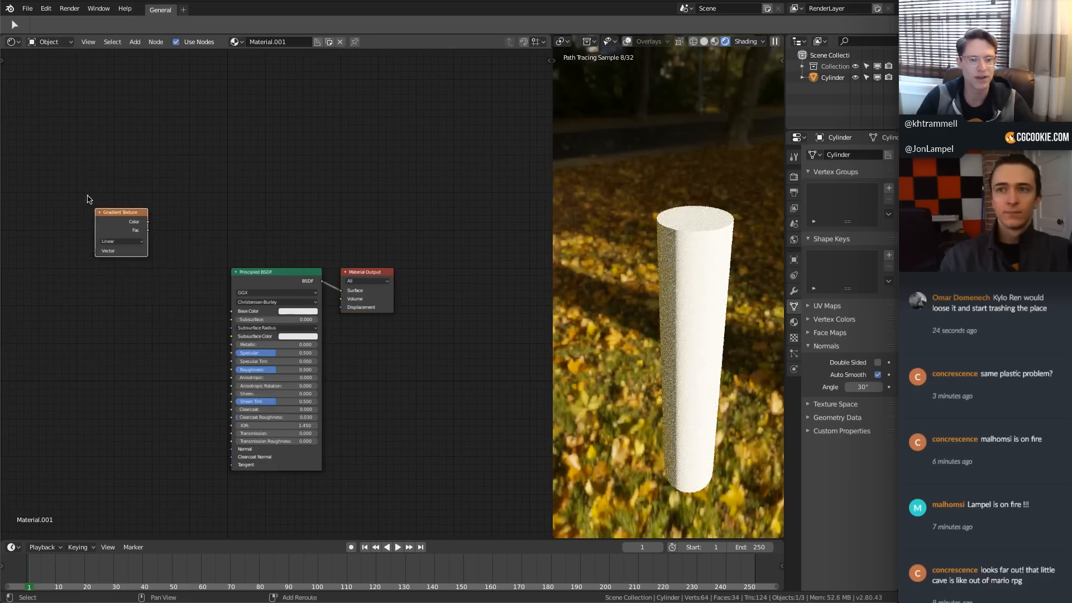
pyautogui.scroll(1, 212, 228)
pyautogui.click(212, 228)
pyautogui.hotkey('ctrl', 't')
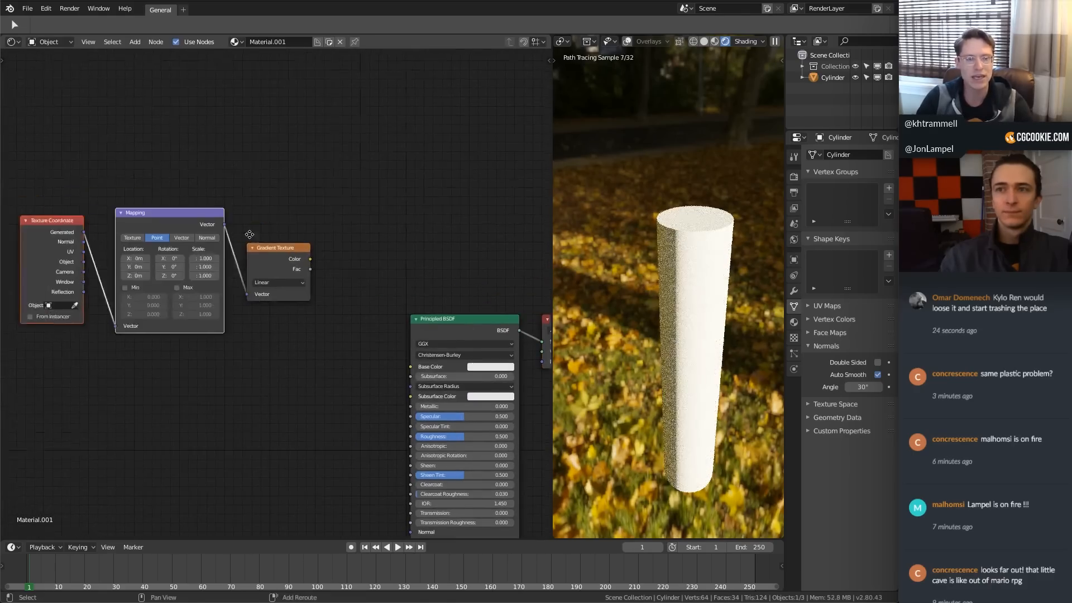
pyautogui.scroll(-3, 121, 229)
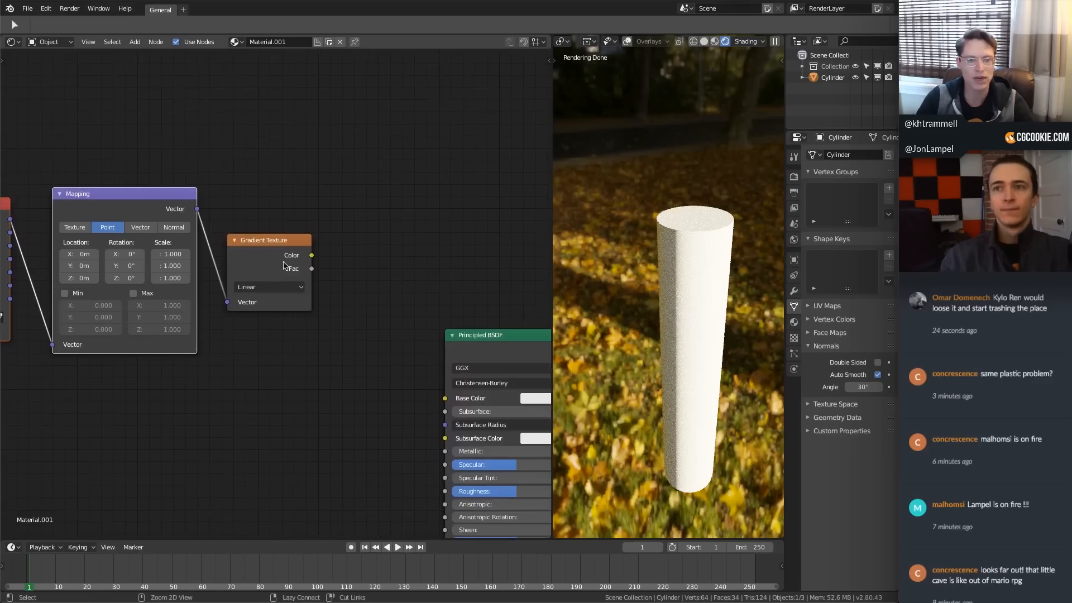
# Preview the Gradient Texture on the cylinder through an emission viewer and feed its Mapping node from the Object coordinates.
pyautogui.click(263, 251)
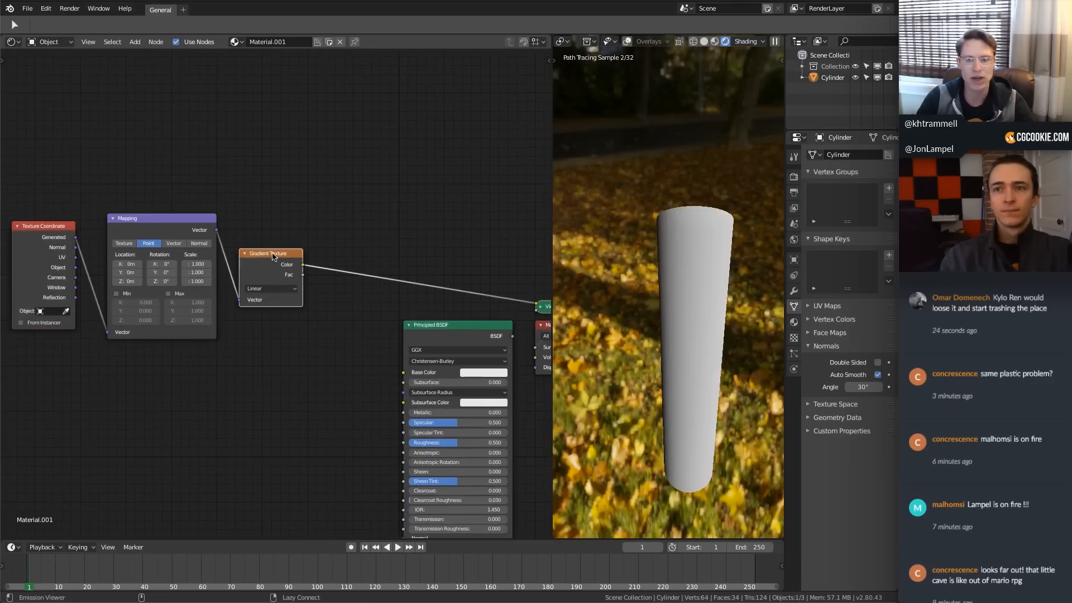
pyautogui.keyDown('ctrl'); pyautogui.keyDown('shift'); pyautogui.click(274, 258); pyautogui.keyUp('shift'); pyautogui.keyUp('ctrl')
pyautogui.moveTo(737, 279); pyautogui.dragTo(679, 280, button='middle')
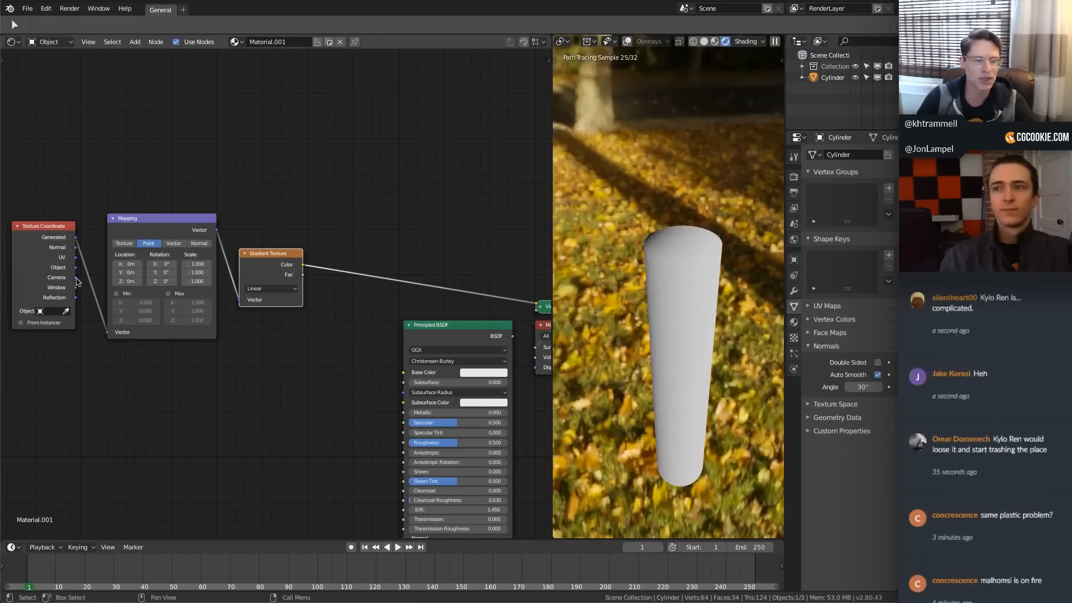
pyautogui.moveTo(76, 268); pyautogui.dragTo(107, 331)
pyautogui.moveTo(649, 302); pyautogui.dragTo(692, 262, button='middle')
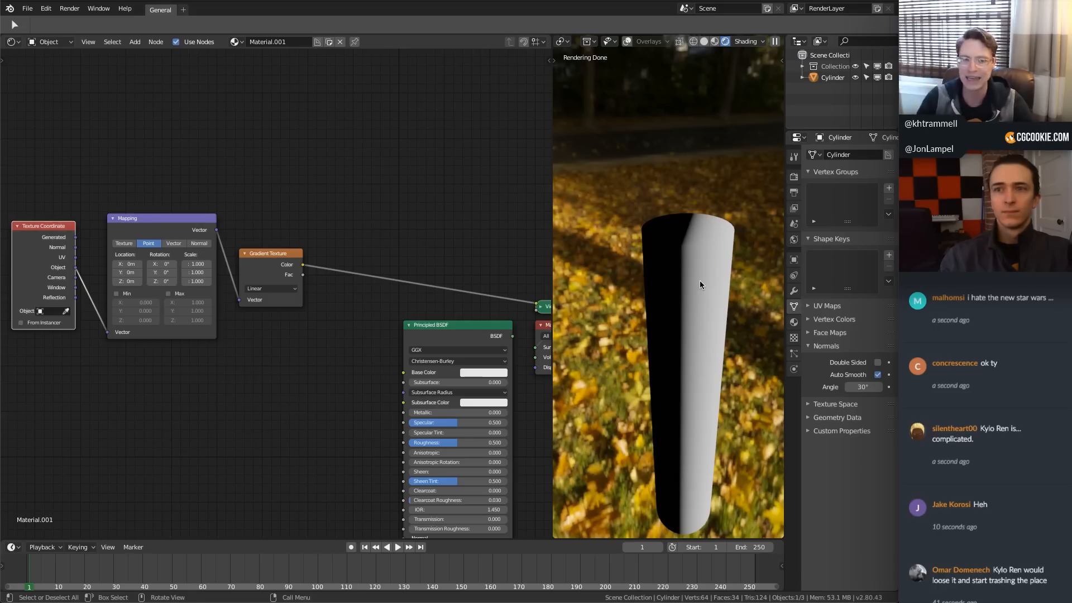
# Set the Mapping node's Y rotation to 90° so the gradient runs along the cylinder's height.
pyautogui.scroll(4, 125, 220)
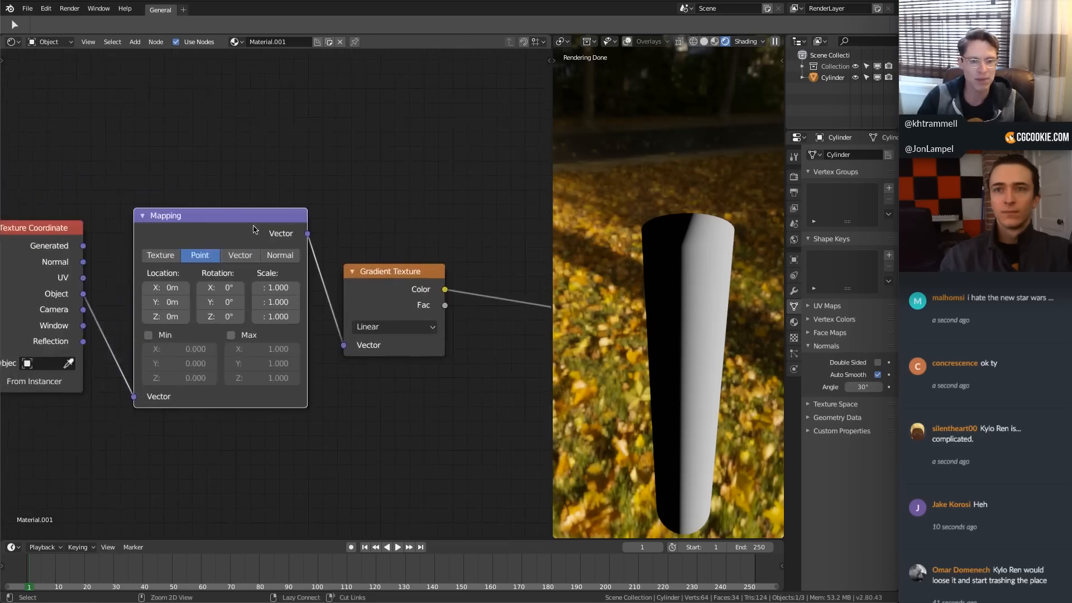
pyautogui.click(199, 306)
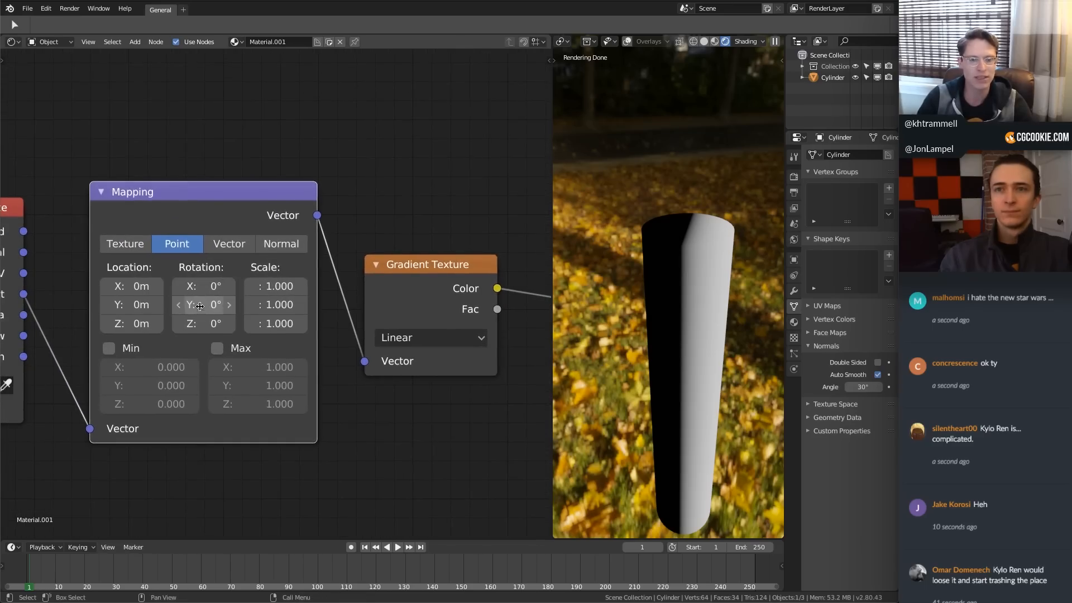
pyautogui.write('90')
pyautogui.press('Return')
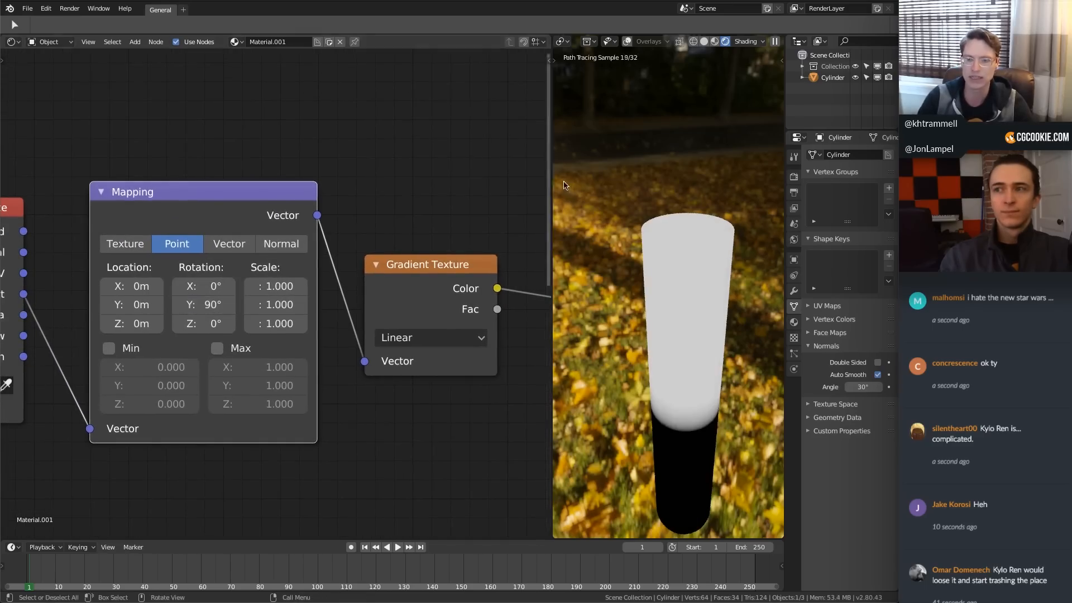
# Shift the gradient toward the cylinder's upper end by setting the Mapping node's X location to -3.4 m.
pyautogui.moveTo(665, 287); pyautogui.dragTo(695, 312, button='middle')
pyautogui.scroll(-2, 695, 311)
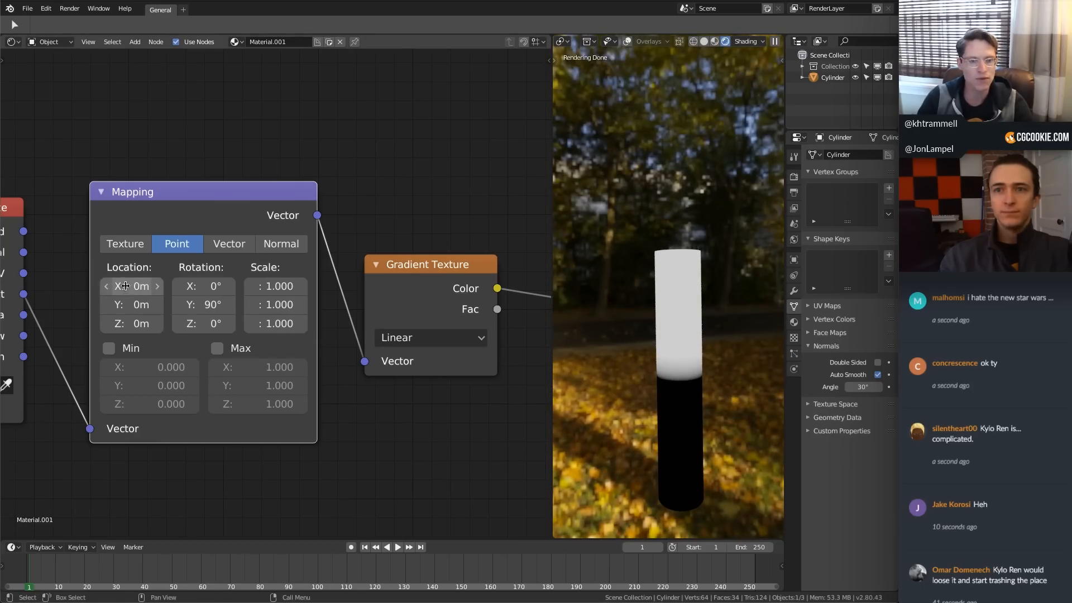
pyautogui.moveTo(134, 324)
pyautogui.mouseDown()
pyautogui.moveTo(168, 323)
pyautogui.moveTo(123, 324)
pyautogui.moveTo(131, 305)
pyautogui.moveTo(119, 304)
pyautogui.moveTo(139, 302)
pyautogui.moveTo(136, 286)
pyautogui.moveTo(119, 285)
pyautogui.mouseUp()
pyautogui.rightClick(124, 324)
pyautogui.rightClick(139, 302)
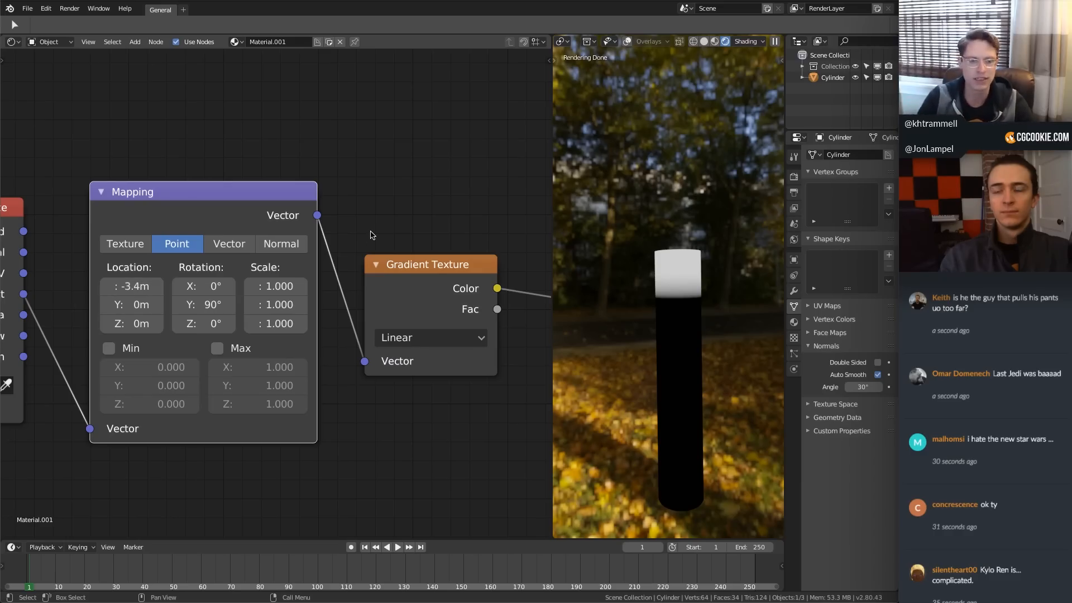
# Insert a ColorRamp node between the Gradient Texture and the Viewer.
pyautogui.moveTo(389, 236); pyautogui.dragTo(283, 179, button='middle')
pyautogui.hotkey('shift', 'a')
pyautogui.moveTo(255, 212)
pyautogui.click(350, 224)
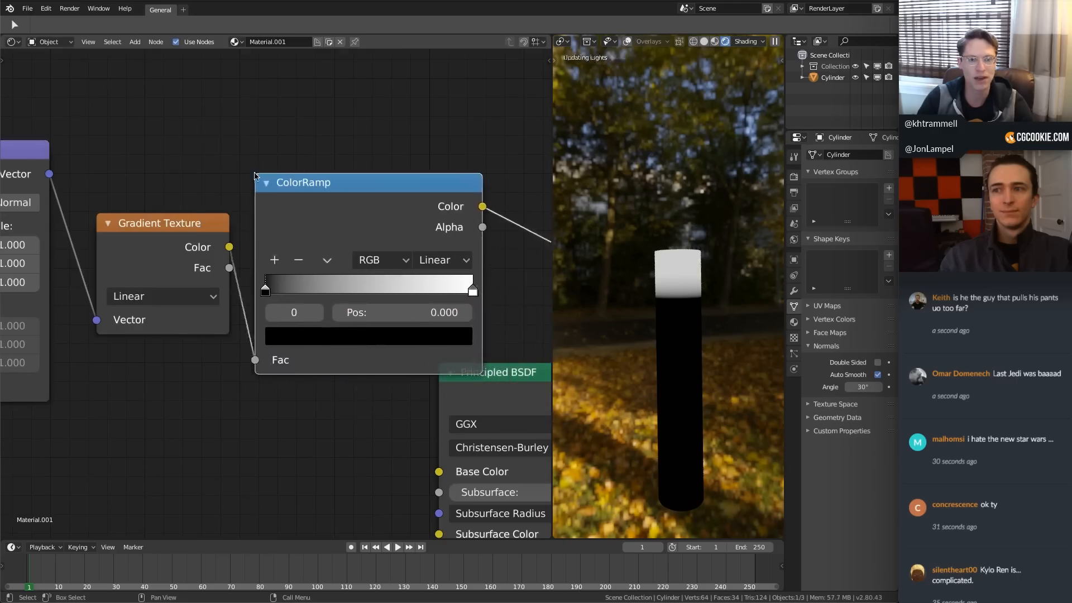
pyautogui.click(385, 201)
# Select the texture nodes together with the ColorRamp and move them clear of the Principled BSDF.
pyautogui.scroll(-2, 315, 244)
pyautogui.scroll(-3, 314, 244)
pyautogui.moveTo(25, 230); pyautogui.dragTo(241, 357)
pyautogui.moveTo(292, 271); pyautogui.dragTo(253, 249)
pyautogui.scroll(2, 252, 249)
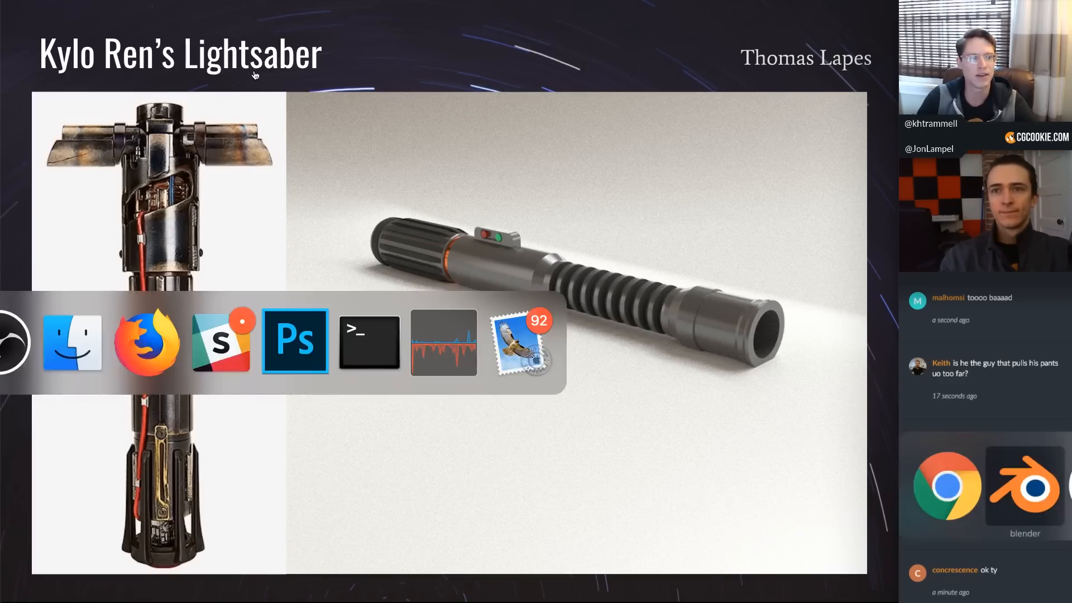
# Check the Kylo Ren's Lightsaber reference slide, return to Blender and set the ColorRamp's black stop to mid grey.
pyautogui.press('super+Tab')
pyautogui.press('super+shift+Tab')
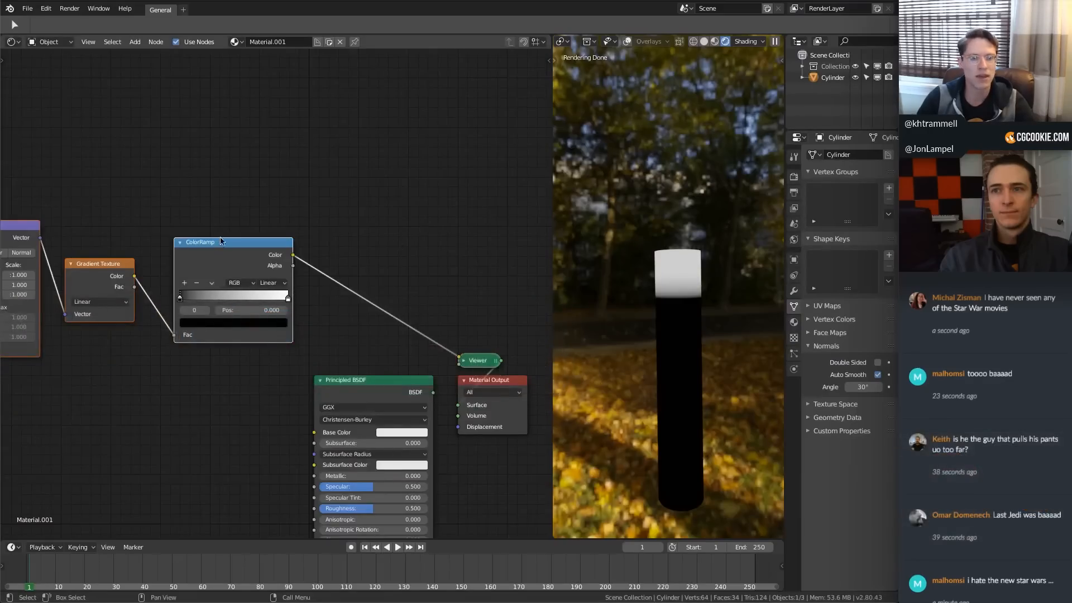
pyautogui.scroll(3, 342, 306)
pyautogui.scroll(-2, 241, 349)
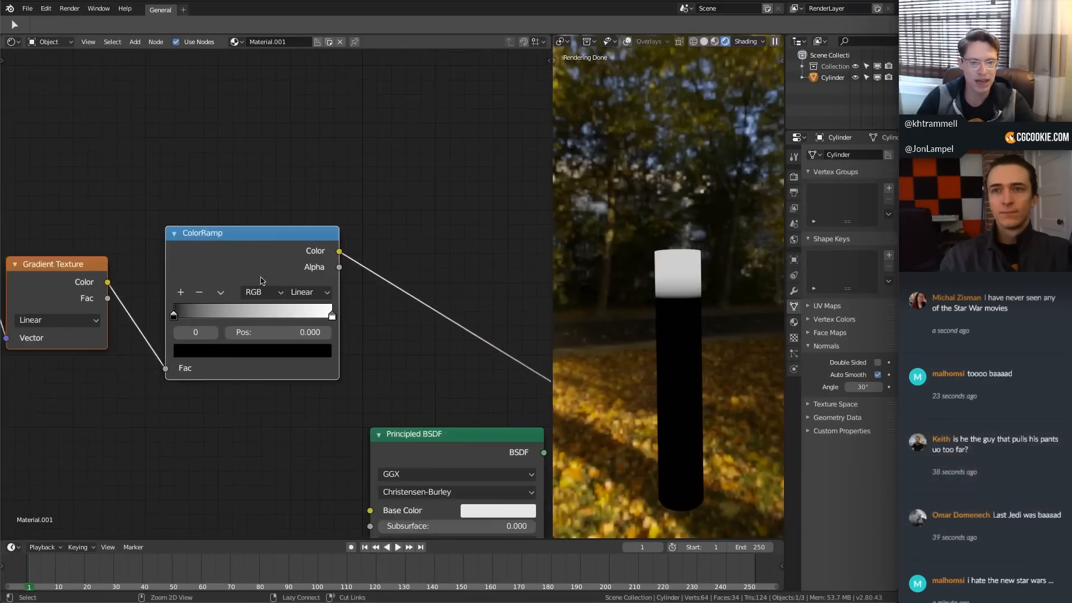
pyautogui.moveTo(174, 323); pyautogui.dragTo(248, 315, button='middle')
pyautogui.click(313, 347)
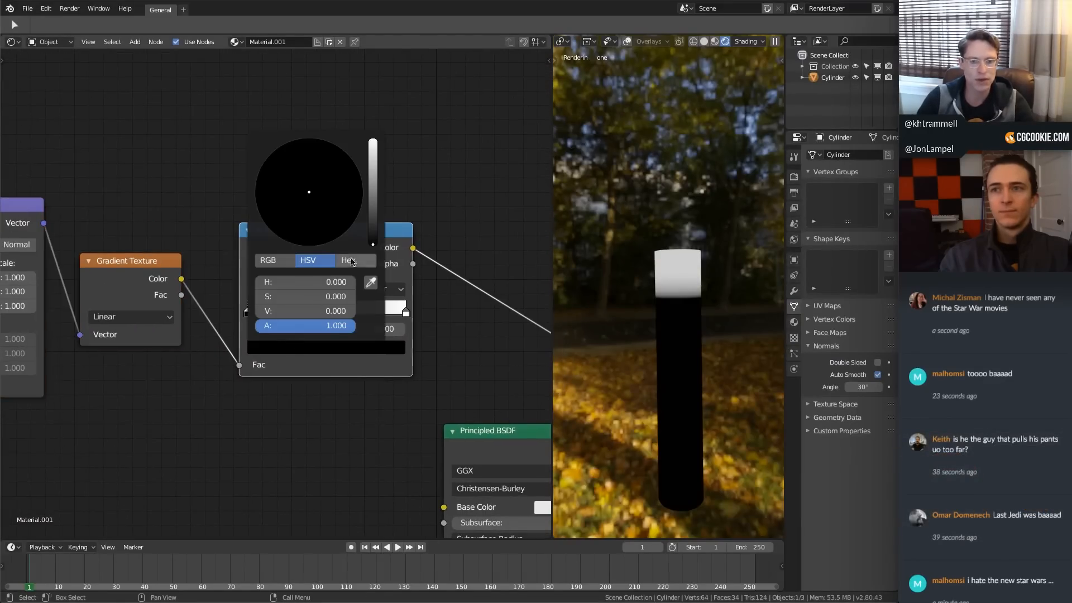
pyautogui.moveTo(373, 198); pyautogui.dragTo(372, 194)
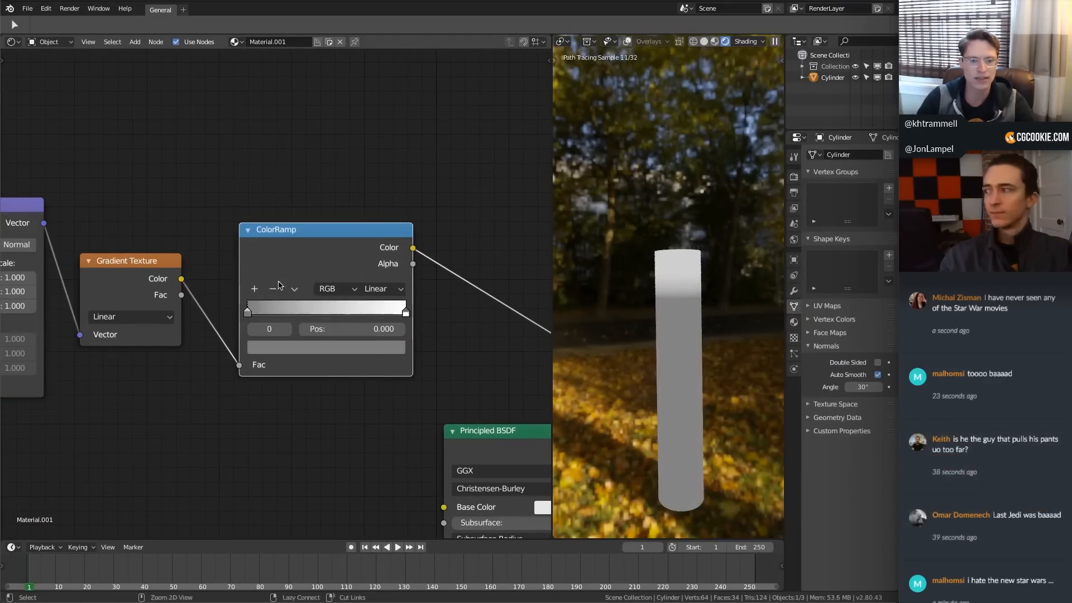
# Move the ColorRamp's white stop to 0.186 and recolor it tan with hue 0.107, saturation 0.352 and value 0.793.
pyautogui.scroll(1, 279, 316)
pyautogui.moveTo(421, 313); pyautogui.dragTo(274, 305)
pyautogui.click(315, 351)
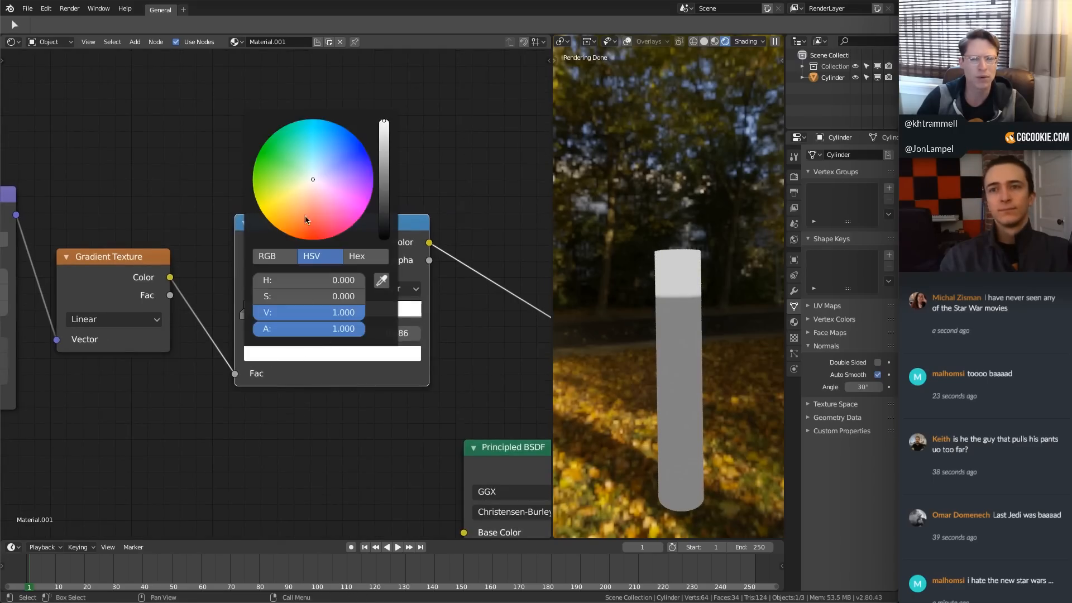
pyautogui.moveTo(303, 194); pyautogui.dragTo(299, 196)
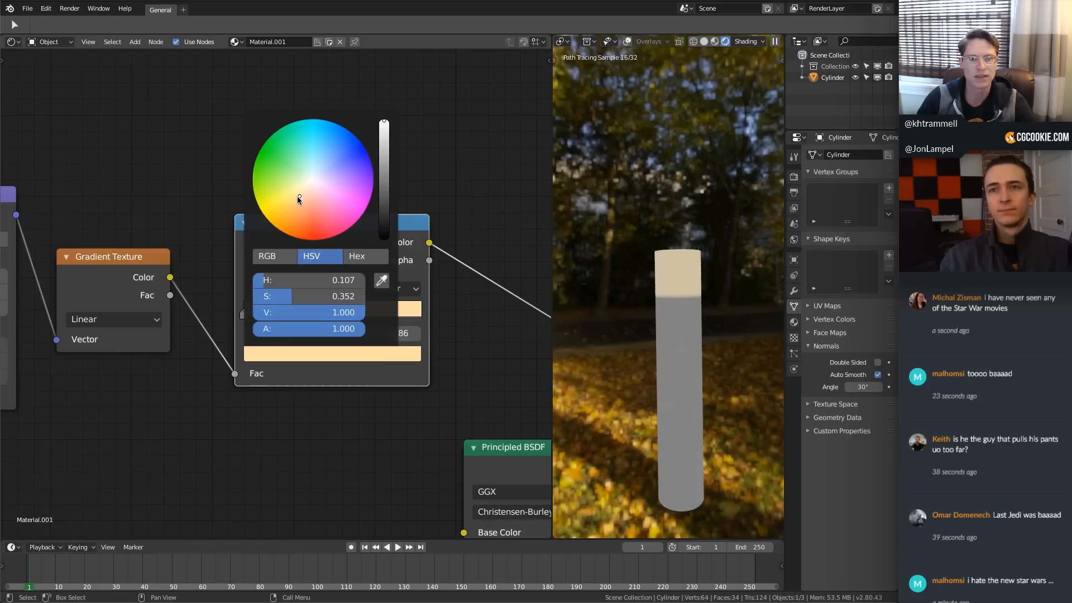
pyautogui.moveTo(379, 126); pyautogui.dragTo(381, 139)
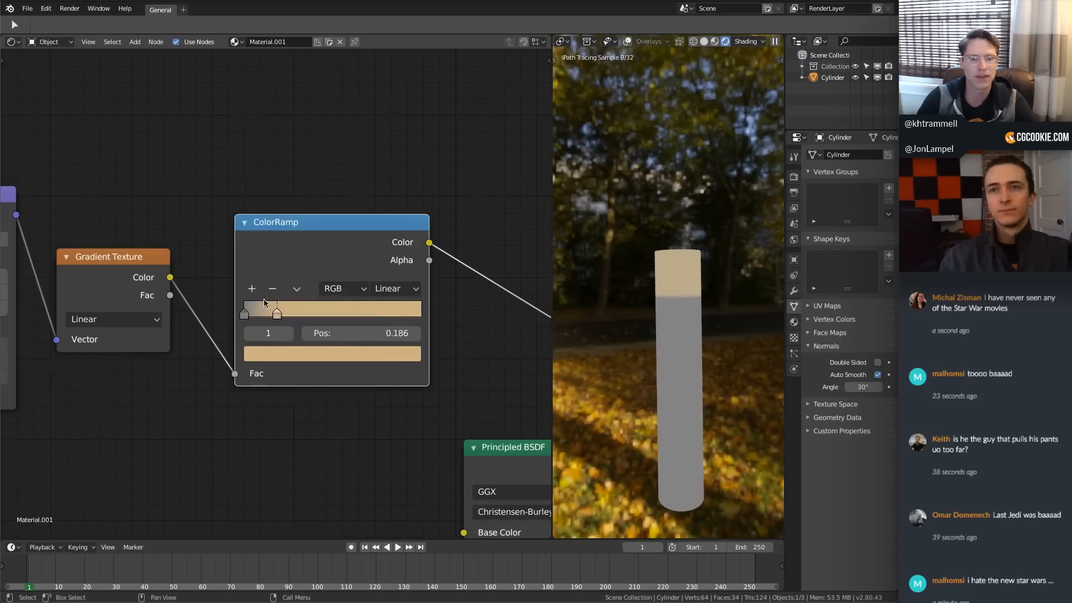
# Add a third ColorRamp stop at 0.386 and color it muted purple with hue 0.721, saturation 0.308 and value 0.554.
pyautogui.keyDown('ctrl'); pyautogui.click(312, 306); pyautogui.keyUp('ctrl')
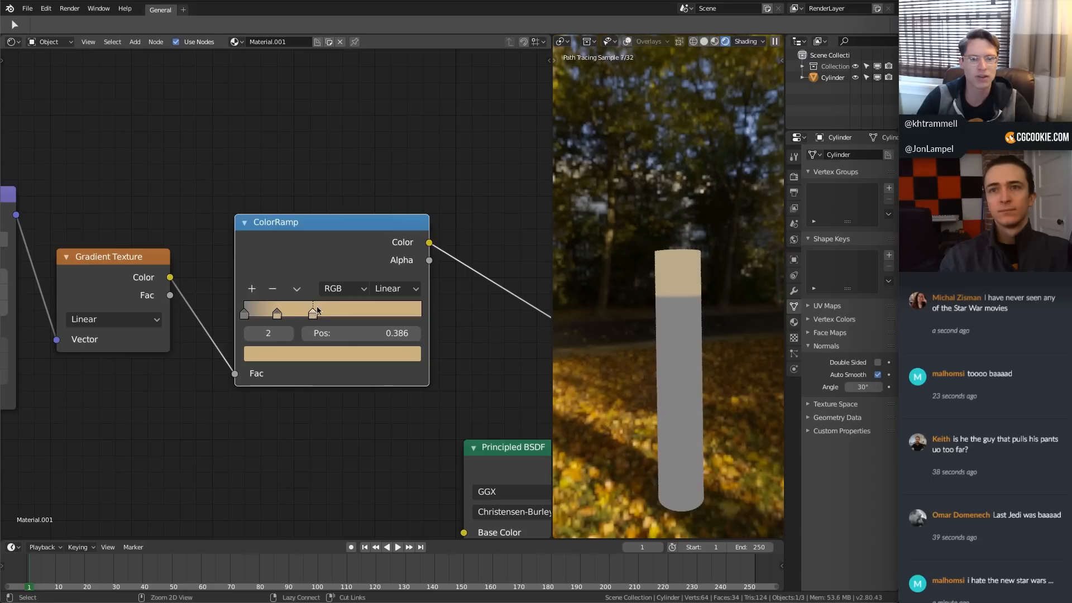
pyautogui.click(296, 350)
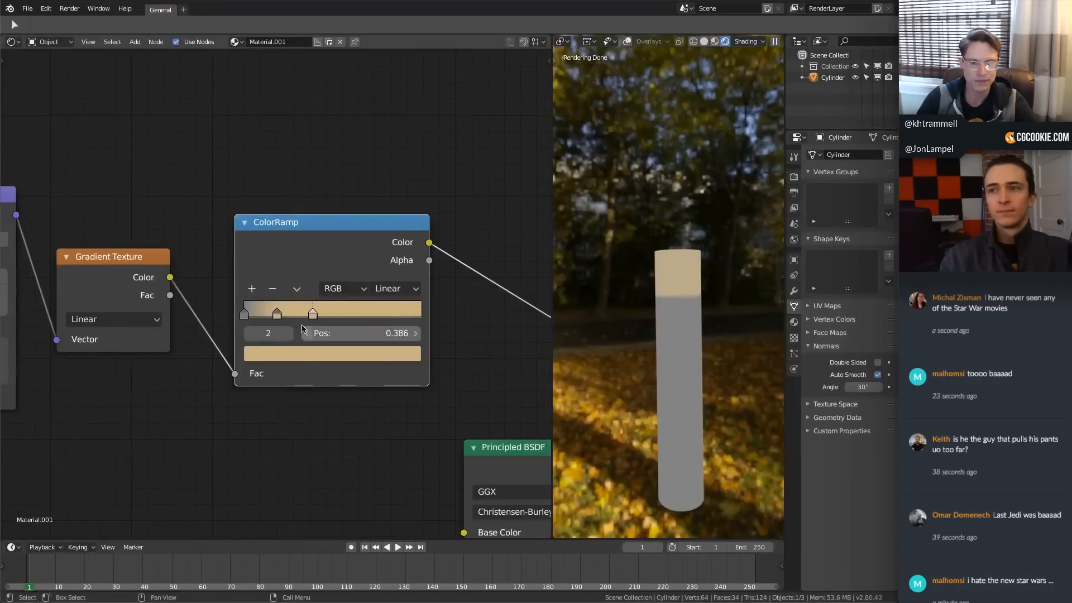
pyautogui.click(313, 354)
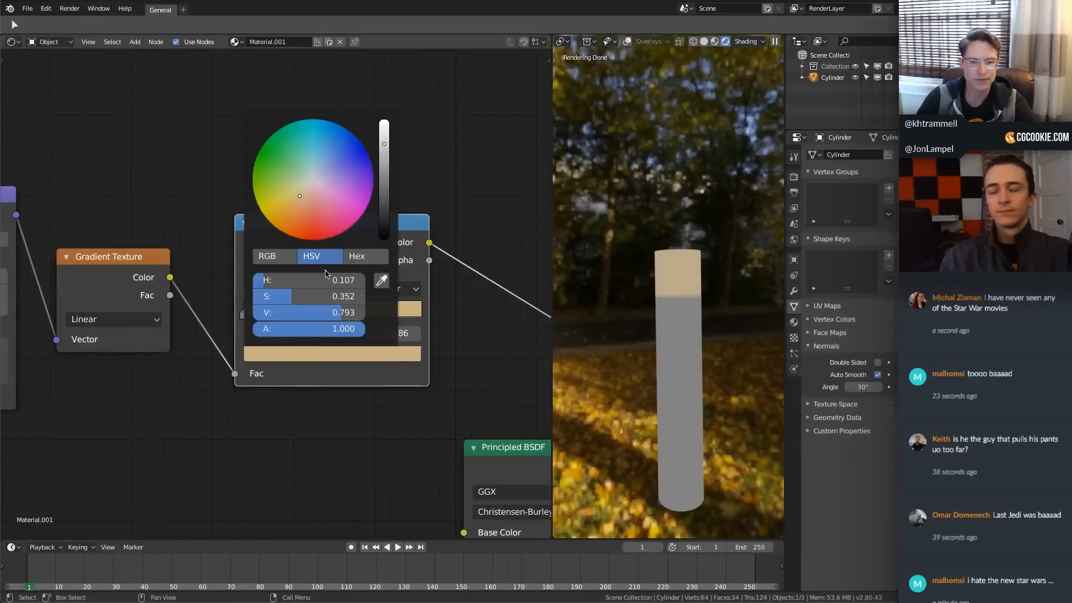
pyautogui.click(331, 180)
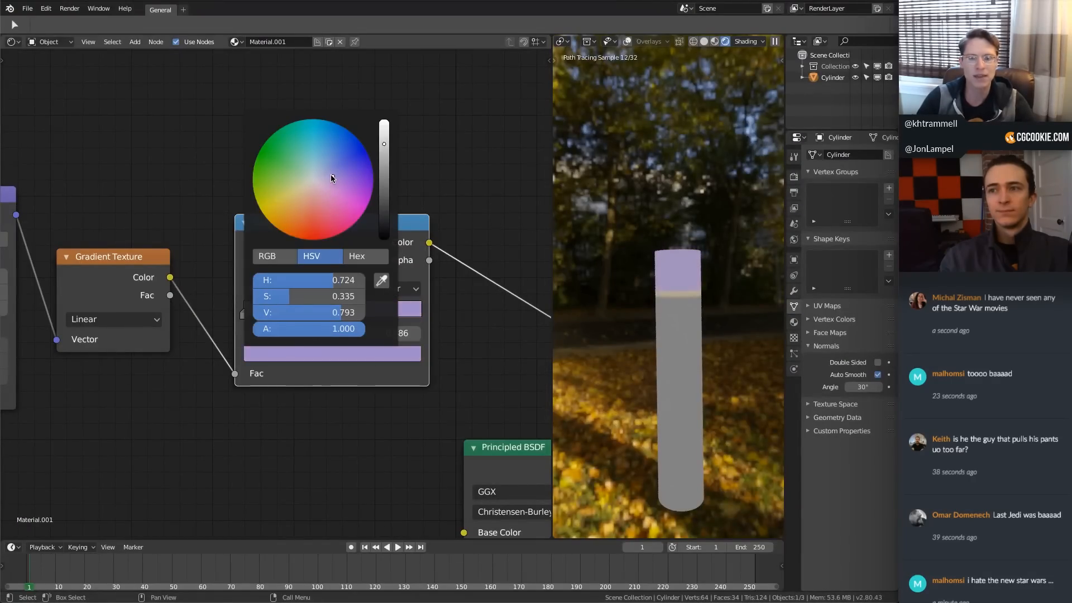
pyautogui.click(329, 175)
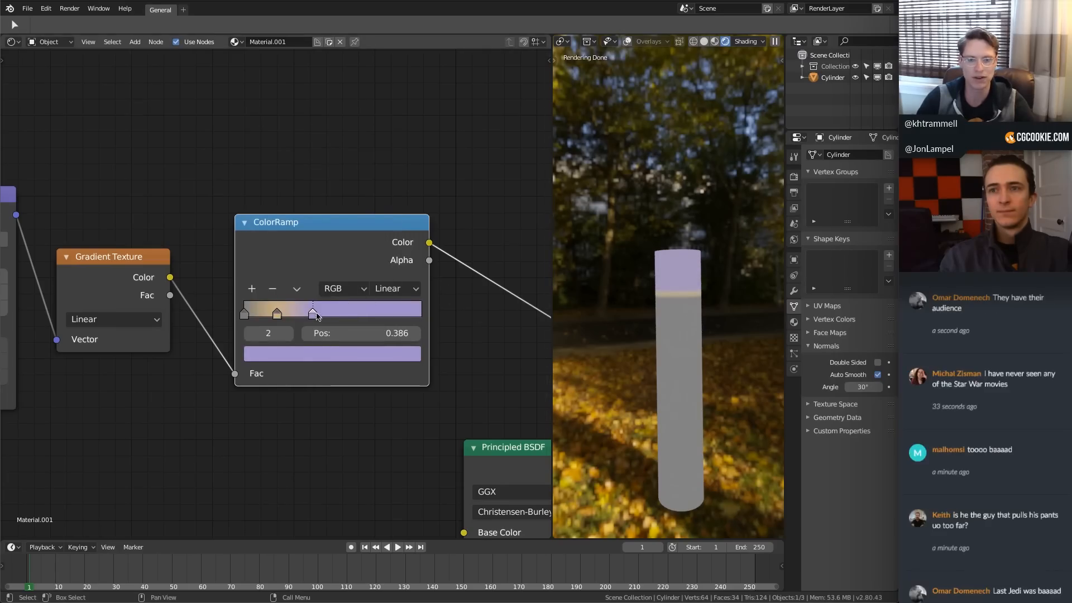
pyautogui.click(330, 354)
pyautogui.moveTo(378, 156); pyautogui.dragTo(384, 173)
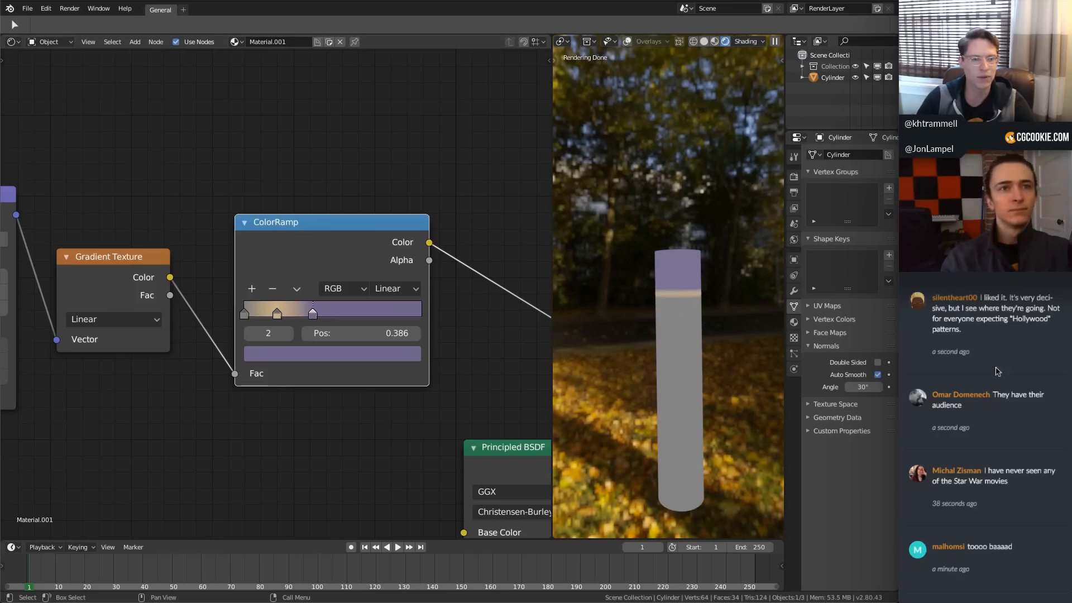
pyautogui.scroll(-10, 972, 342)
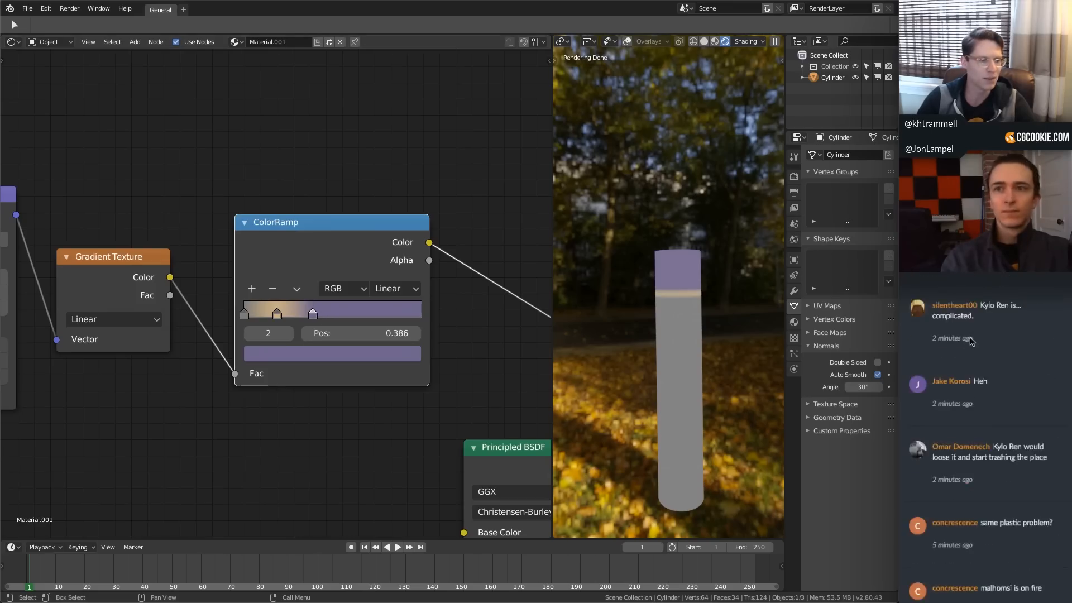
pyautogui.scroll(10, 971, 342)
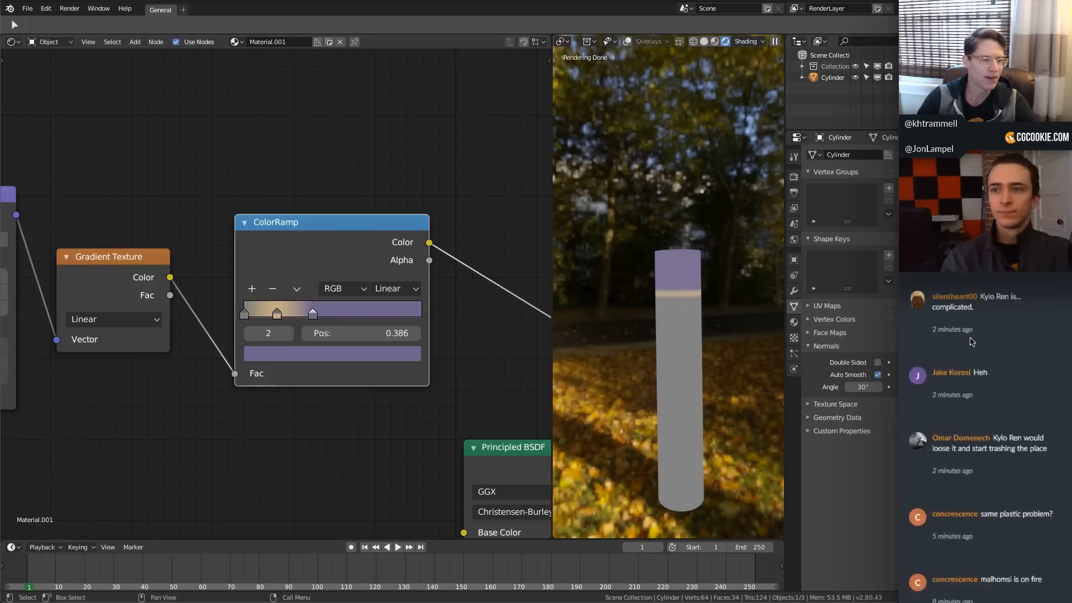
# Add a fourth ColorRamp stop at 0.555 and make it pure white with value 1 and no saturation.
pyautogui.keyDown('ctrl'); pyautogui.click(318, 310); pyautogui.keyUp('ctrl')
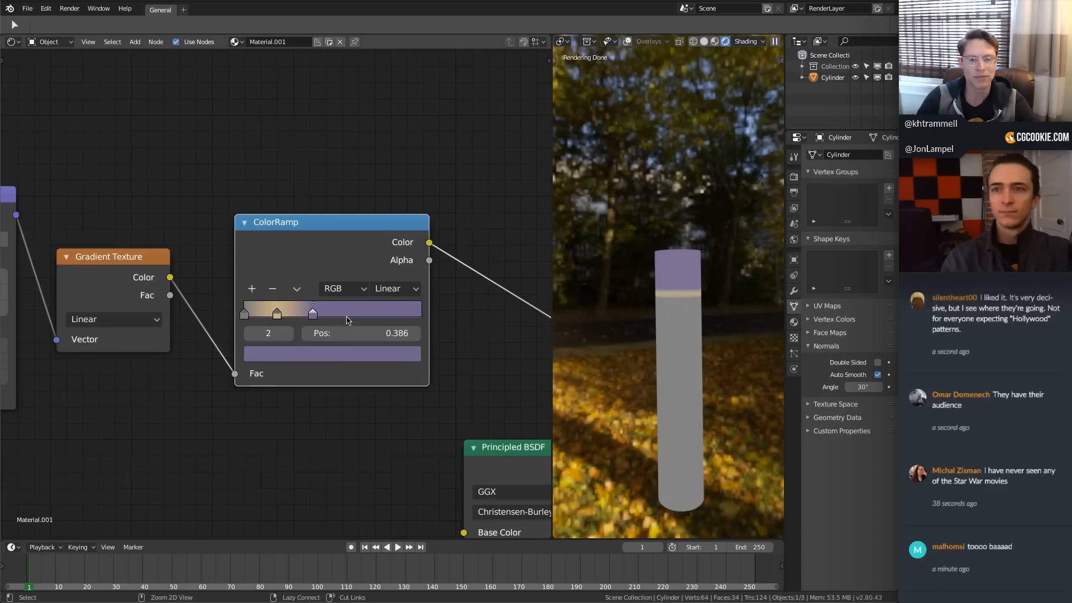
pyautogui.keyDown('ctrl'); pyautogui.hscroll(-1, 341, 325); pyautogui.keyUp('ctrl')
pyautogui.click(313, 353)
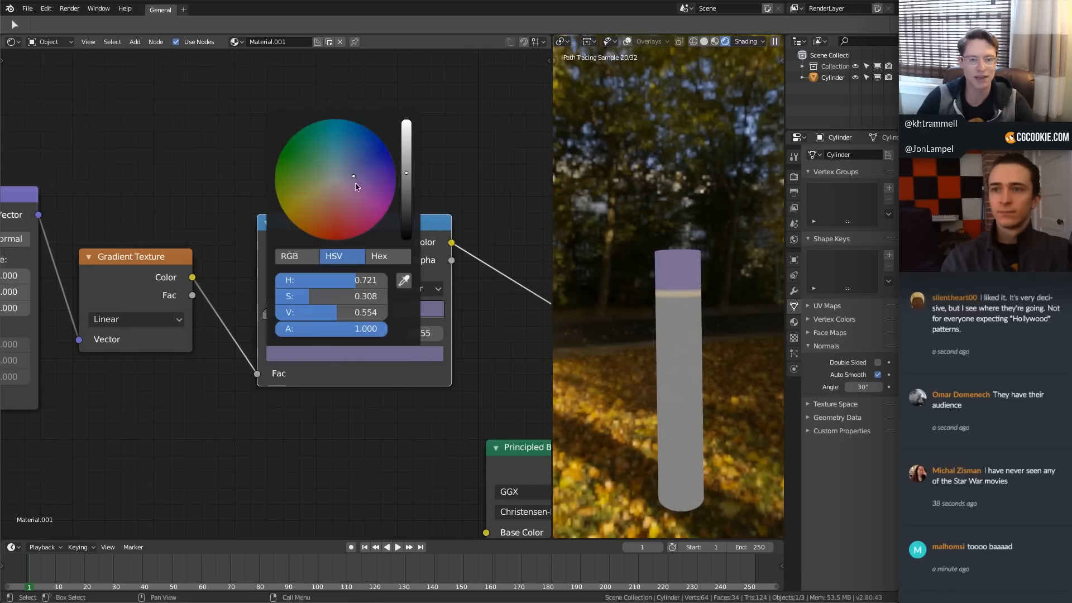
pyautogui.moveTo(408, 167); pyautogui.dragTo(407, 120)
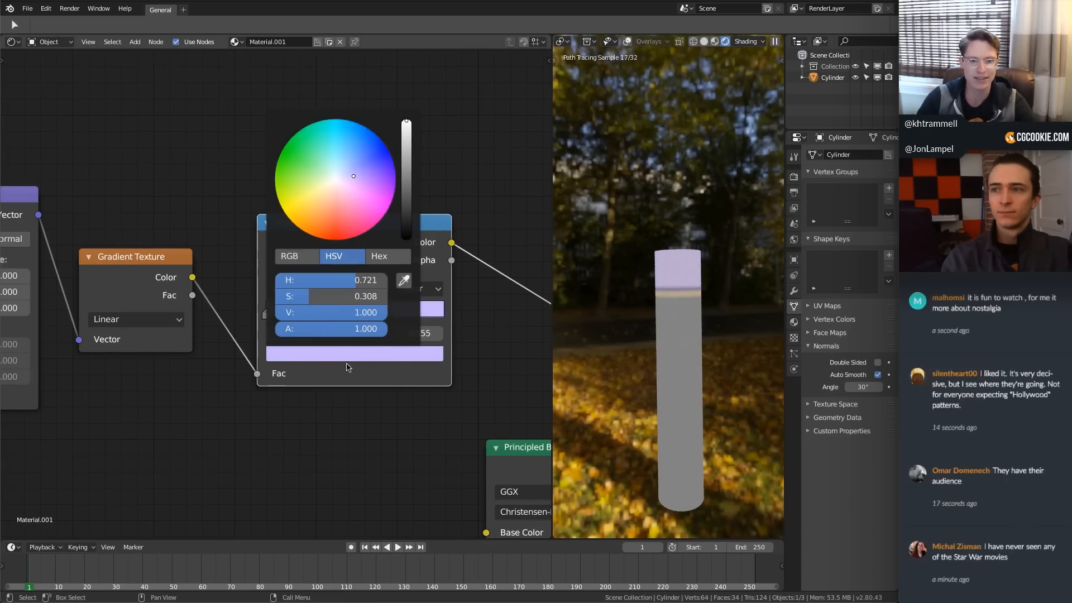
pyautogui.moveTo(317, 298); pyautogui.dragTo(277, 298)
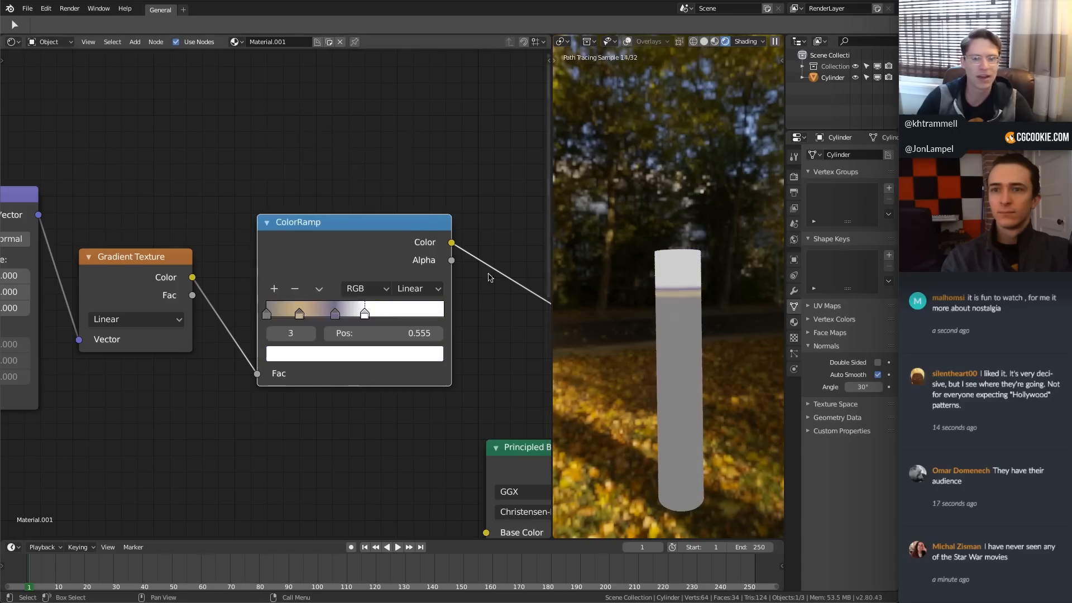
# Move the white stop to 0.764 and set the ColorRamp interpolation to Ease.
pyautogui.moveTo(365, 313); pyautogui.dragTo(402, 314)
pyautogui.click(418, 289)
pyautogui.click(396, 278)
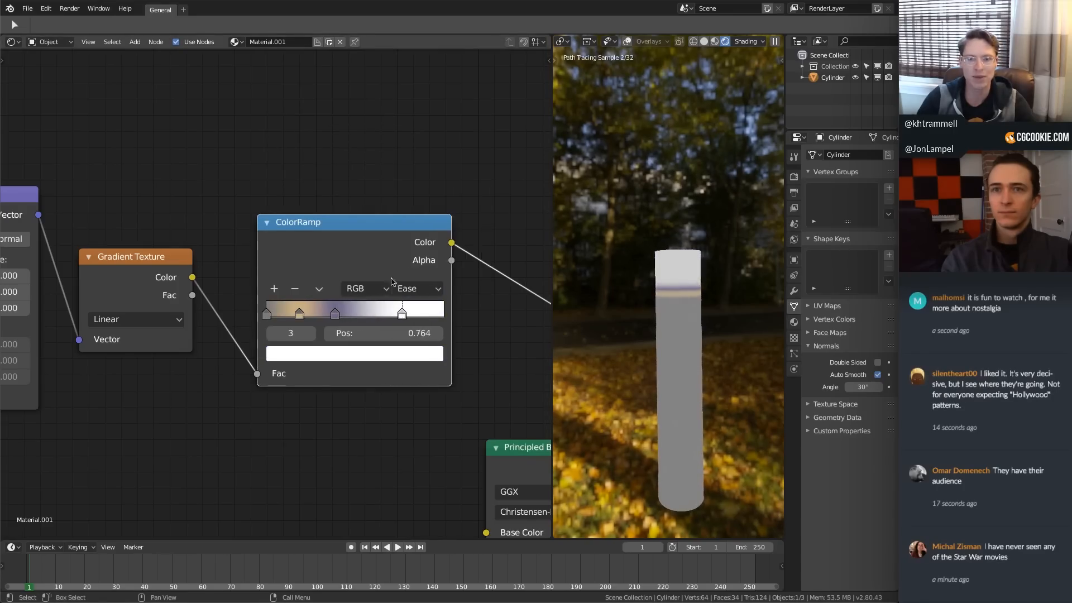
# Spread the ColorRamp stops with purple at 0.591 and white at the ramp's end, adding another purple stop at 0.795.
pyautogui.moveTo(338, 316); pyautogui.dragTo(371, 315)
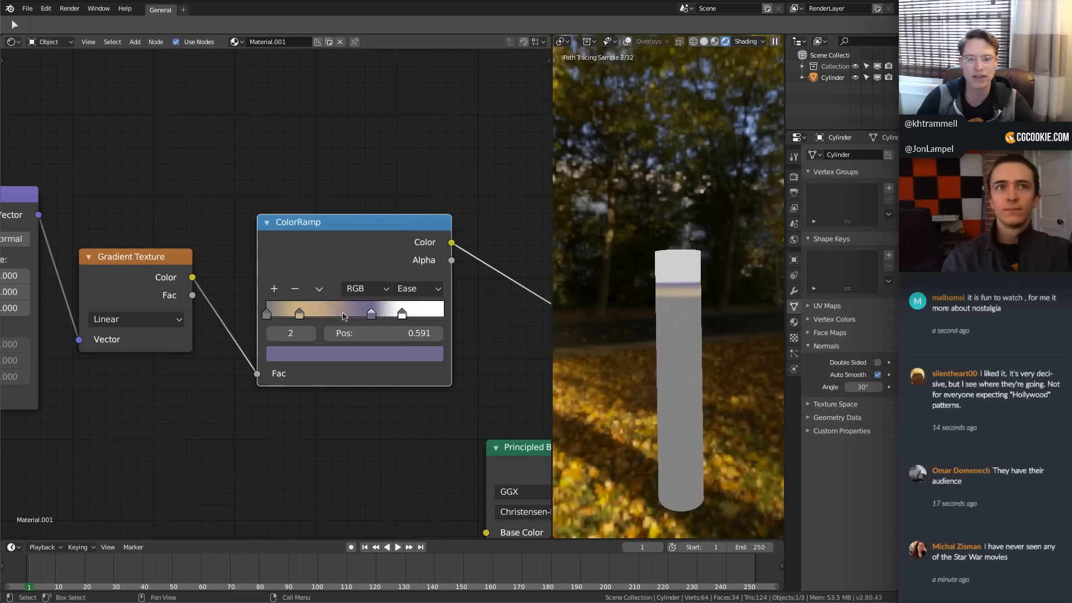
pyautogui.moveTo(300, 314)
pyautogui.mouseDown()
pyautogui.moveTo(356, 314)
pyautogui.moveTo(297, 315)
pyautogui.mouseUp()
pyautogui.moveTo(402, 313); pyautogui.dragTo(464, 311)
pyautogui.keyDown('ctrl'); pyautogui.moveTo(355, 314); pyautogui.dragTo(409, 313); pyautogui.keyUp('ctrl')
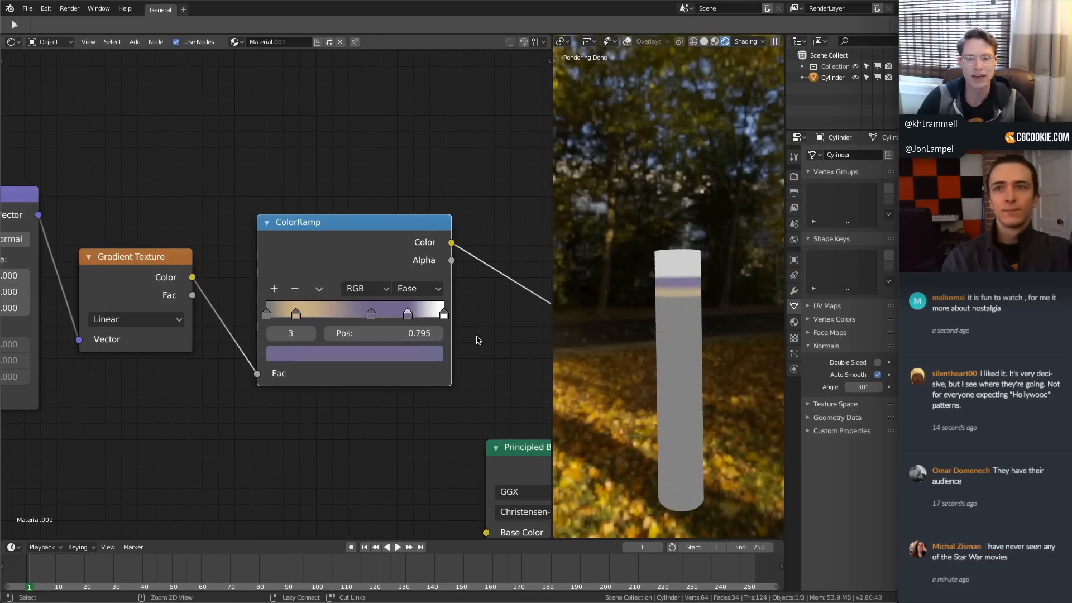
# Move the texture node chain farther from the shader and connect the ColorRamp's Color to the Principled BSDF's Base Color.
pyautogui.scroll(-3, 346, 223)
pyautogui.scroll(-2, 296, 262)
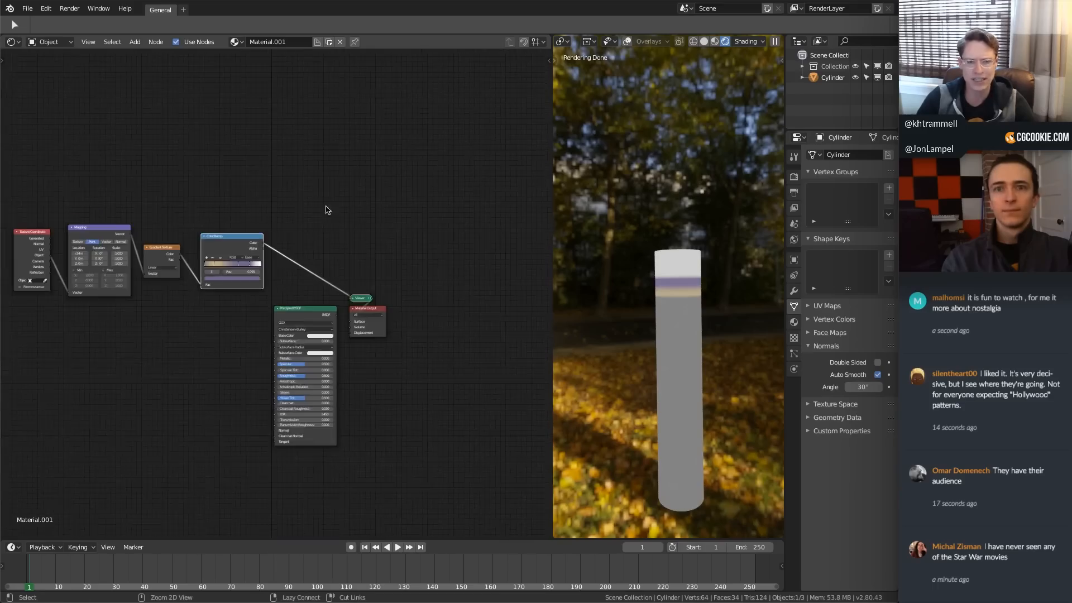
pyautogui.press('b')
pyautogui.moveTo(17, 177); pyautogui.dragTo(263, 282)
pyautogui.moveTo(264, 238); pyautogui.dragTo(175, 234)
pyautogui.scroll(3, 144, 221)
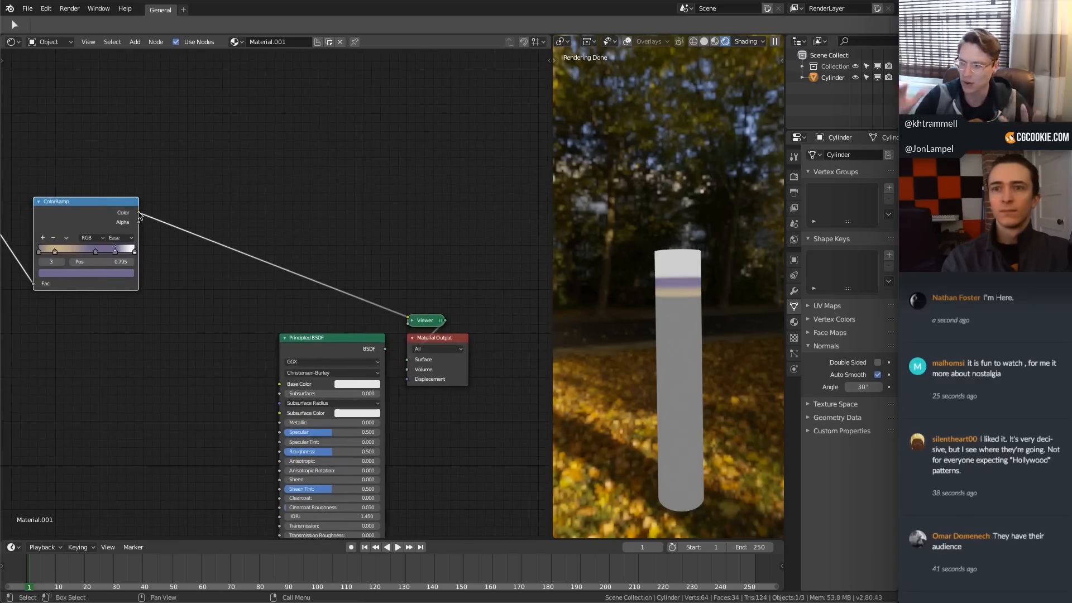
pyautogui.moveTo(139, 213); pyautogui.dragTo(279, 384)
# Set the Principled BSDF's Metallic to 1 and Specular to 0.
pyautogui.scroll(2, 306, 337)
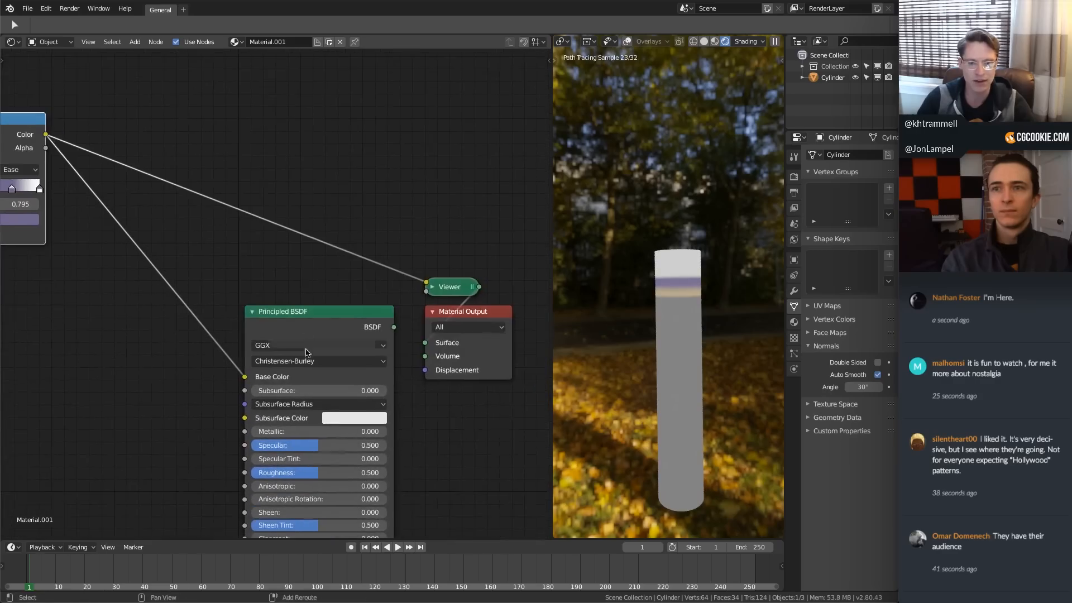
pyautogui.click(296, 431)
pyautogui.write('1')
pyautogui.press('Return')
pyautogui.click(296, 445)
pyautogui.write('0')
pyautogui.press('Return')
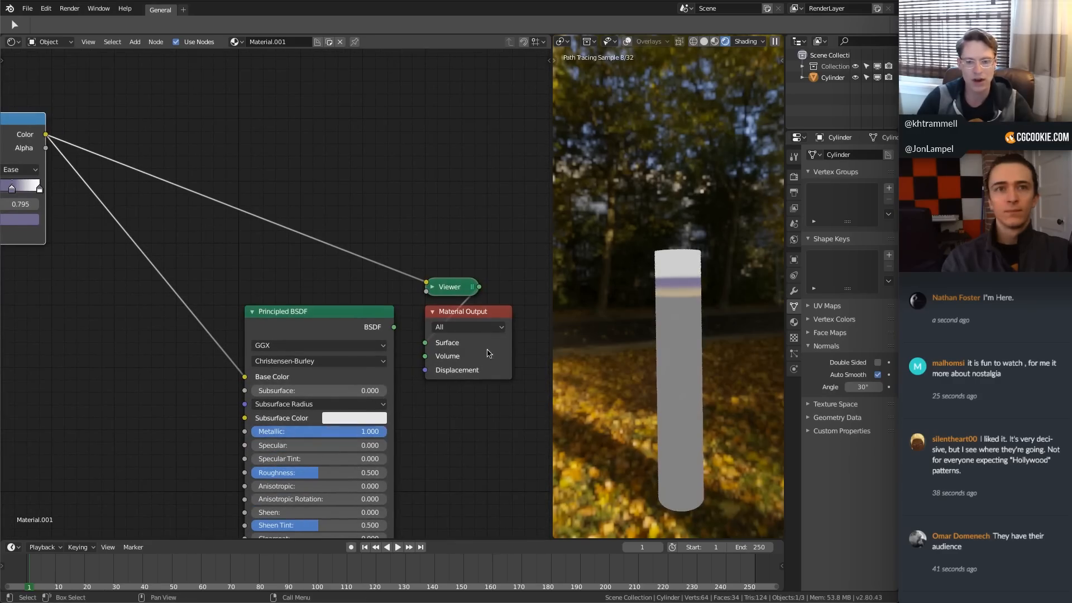
# Preview the Principled BSDF on the cylinder in place of the Viewer and lower its Roughness to 0.100.
pyautogui.keyDown('ctrl'); pyautogui.keyDown('shift'); pyautogui.click(366, 317); pyautogui.keyUp('shift'); pyautogui.keyUp('ctrl')
pyautogui.moveTo(726, 307); pyautogui.dragTo(678, 263, button='middle')
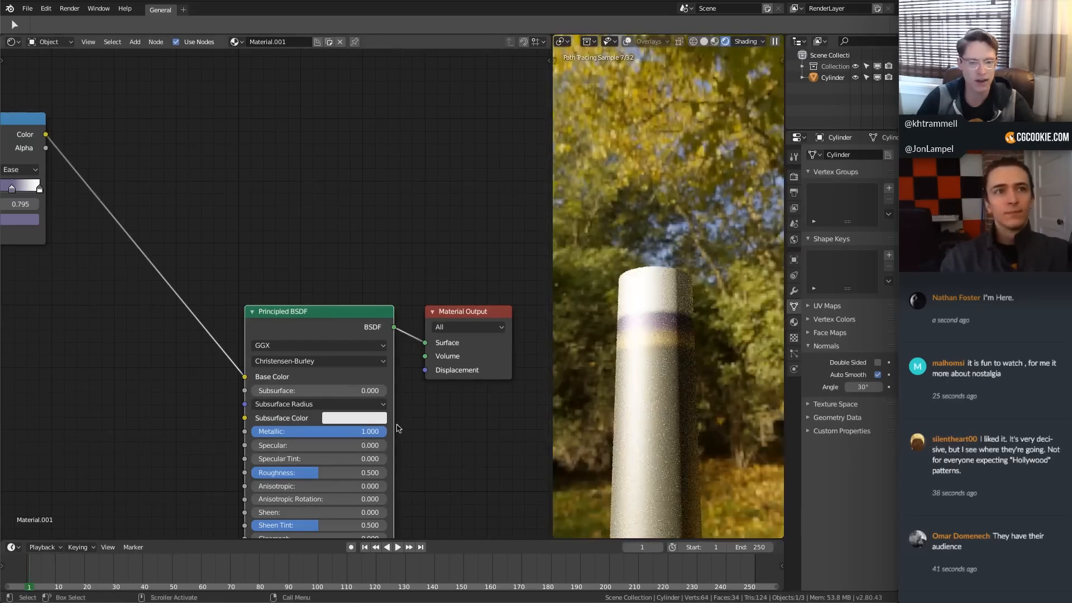
pyautogui.moveTo(300, 474); pyautogui.dragTo(262, 474)
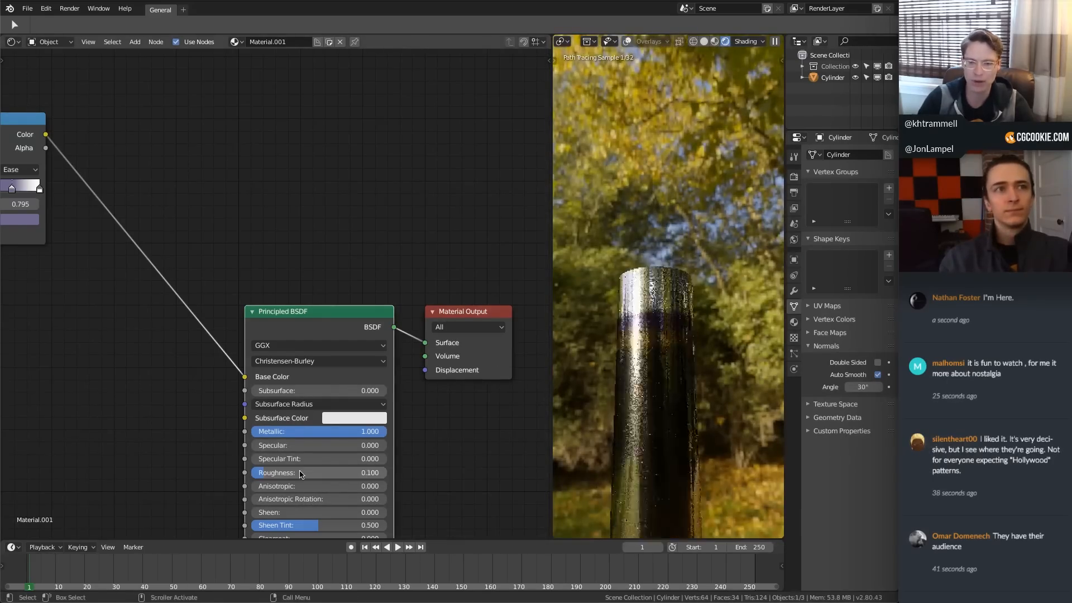
# Increase the Principled BSDF's Anisotropic value and check the cylinder's reflections from a different angle.
pyautogui.moveTo(653, 360); pyautogui.dragTo(609, 369, button='middle')
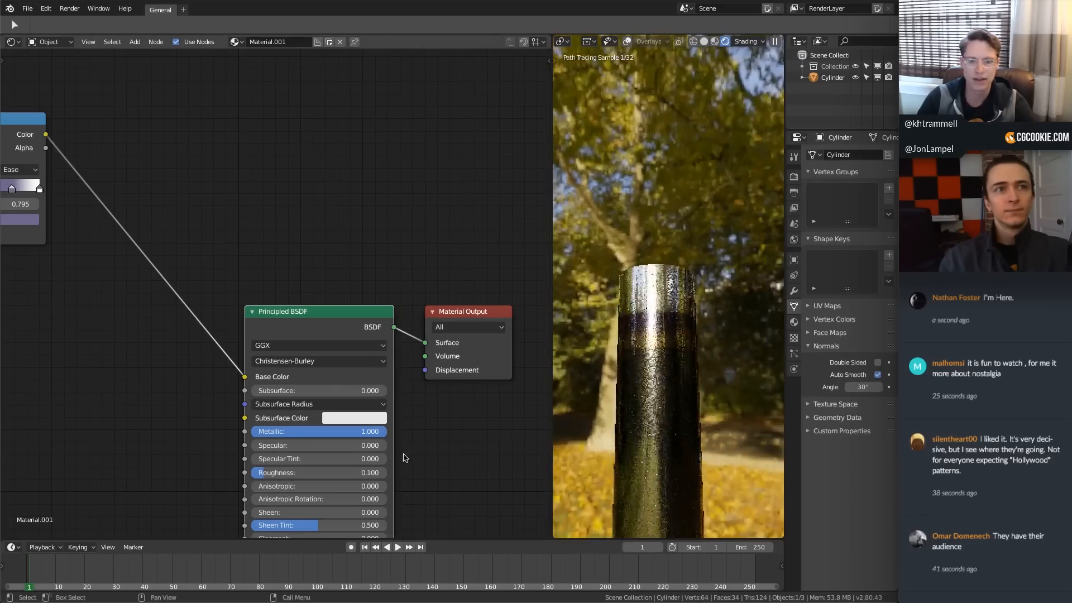
pyautogui.moveTo(320, 486); pyautogui.dragTo(461, 486)
pyautogui.moveTo(606, 359); pyautogui.dragTo(708, 335, button='middle')
# Shift the ColorRamp's purple stop nearest the white end to position 0.809.
pyautogui.moveTo(193, 197); pyautogui.dragTo(481, 241, button='middle')
pyautogui.keyDown('ctrl'); pyautogui.moveTo(301, 296); pyautogui.dragTo(304, 277, button='middle'); pyautogui.keyUp('ctrl')
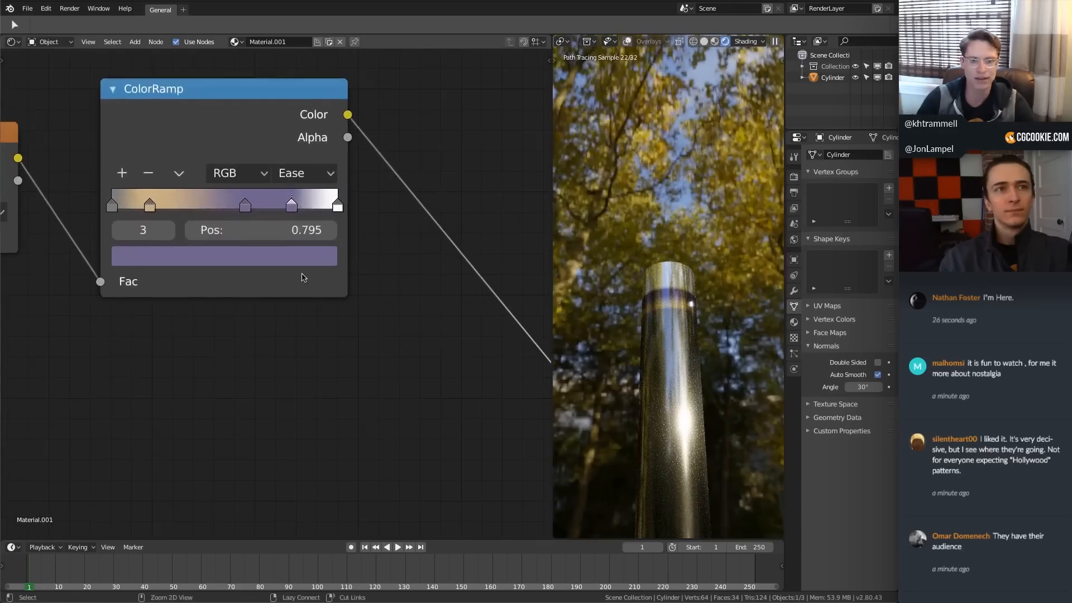
pyautogui.moveTo(294, 208)
pyautogui.mouseDown()
pyautogui.moveTo(313, 208)
pyautogui.moveTo(297, 208)
pyautogui.mouseUp()
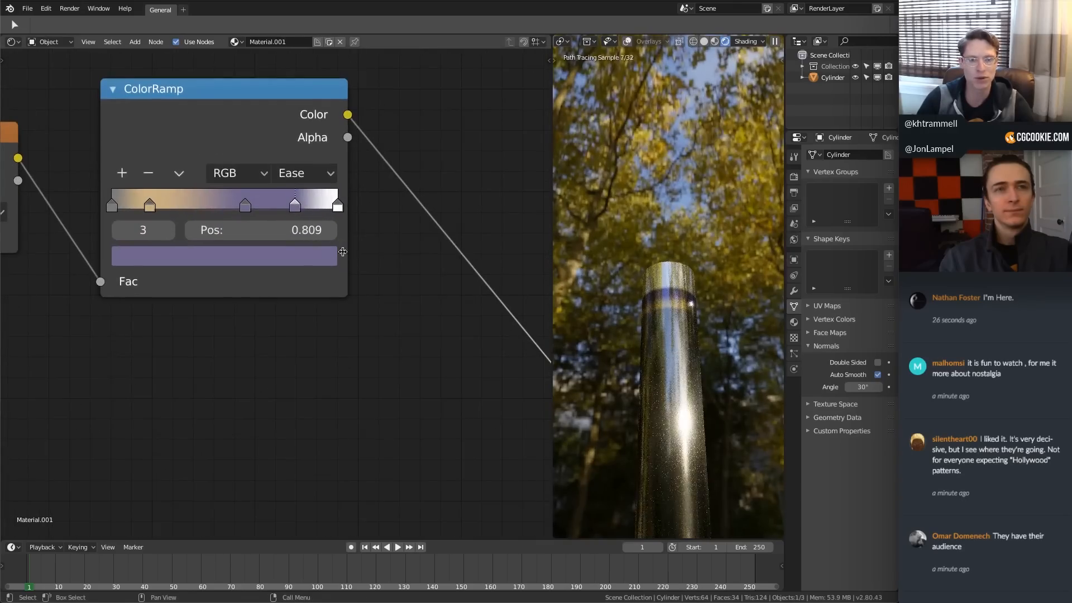
# Set the Mapping node's Z scale to 0.860 and its X location to -3.3 m.
pyautogui.keyDown('ctrl'); pyautogui.moveTo(298, 209); pyautogui.dragTo(446, 259, button='middle'); pyautogui.keyUp('ctrl')
pyautogui.moveTo(66, 243); pyautogui.dragTo(261, 265, button='middle')
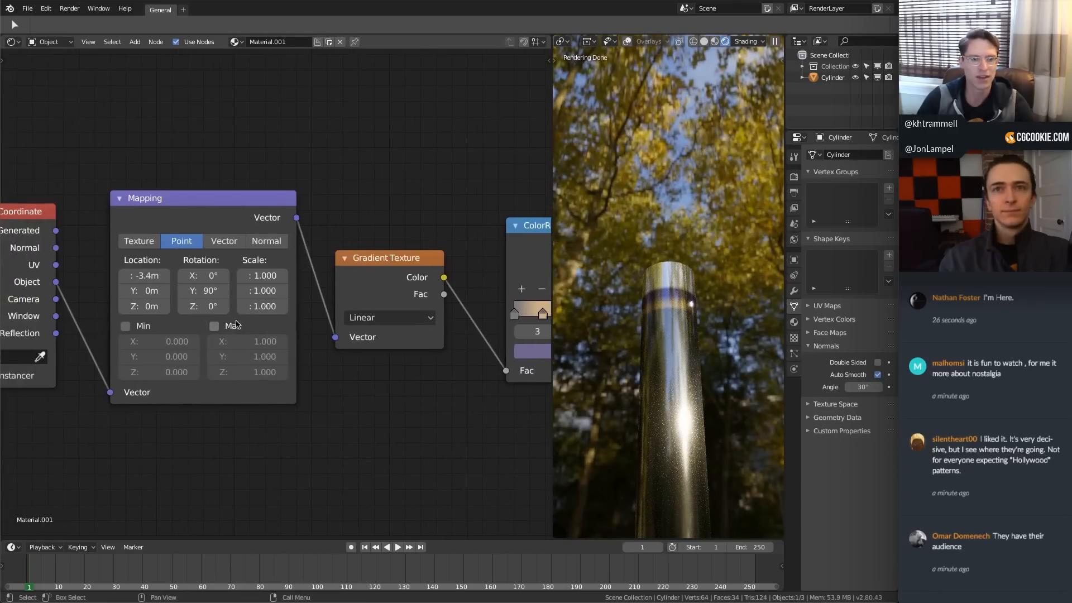
pyautogui.moveTo(262, 306); pyautogui.dragTo(252, 306)
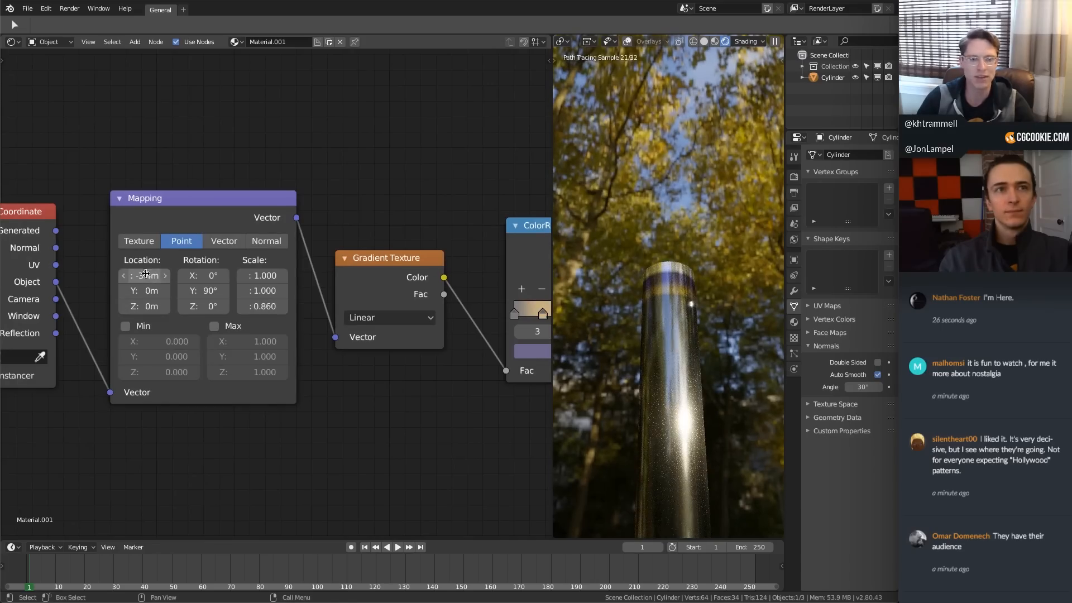
pyautogui.moveTo(147, 276); pyautogui.dragTo(135, 276)
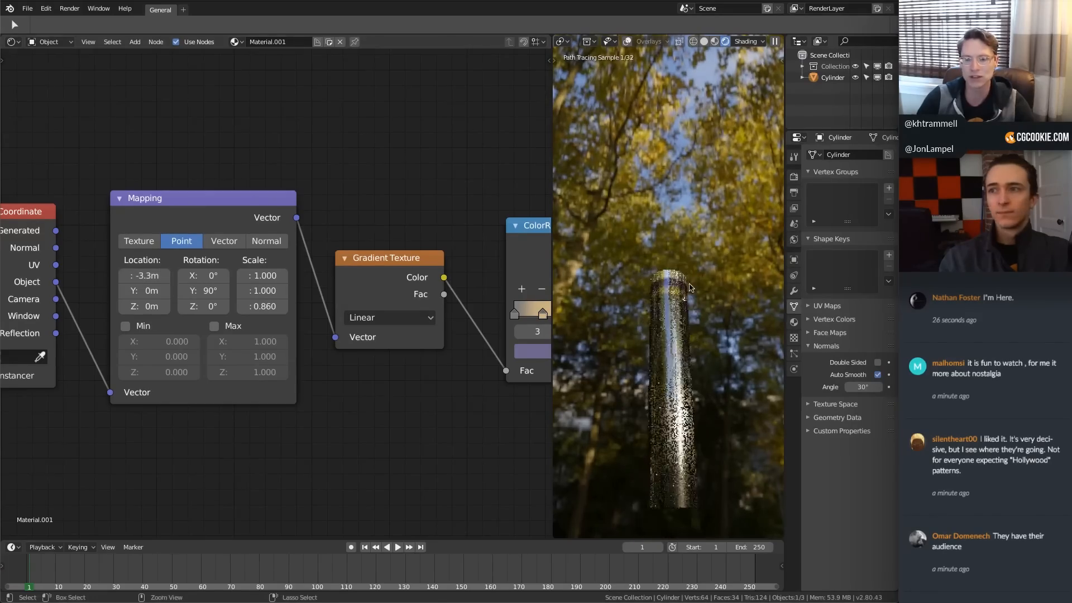
# Try Linear interpolation on the ColorRamp, switch it to B-Spline, and check the blend on the cylinder.
pyautogui.scroll(-2, 458, 258)
pyautogui.moveTo(457, 258); pyautogui.dragTo(269, 263, button='middle')
pyautogui.scroll(3, 271, 274)
pyautogui.click(349, 299)
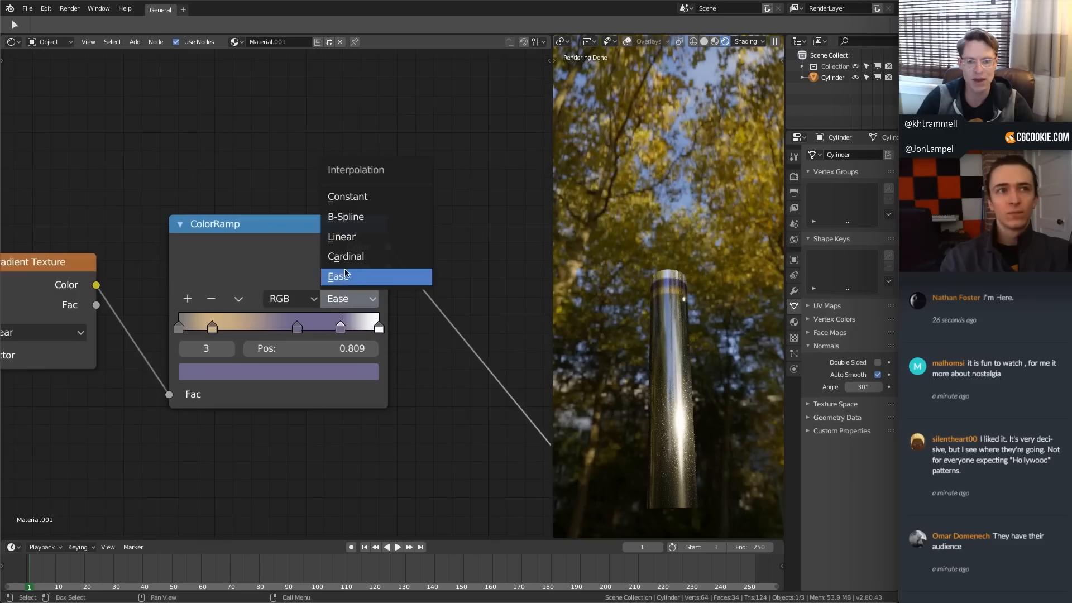
pyautogui.click(341, 237)
pyautogui.click(355, 295)
pyautogui.click(343, 212)
pyautogui.moveTo(682, 353); pyautogui.dragTo(701, 345, button='middle')
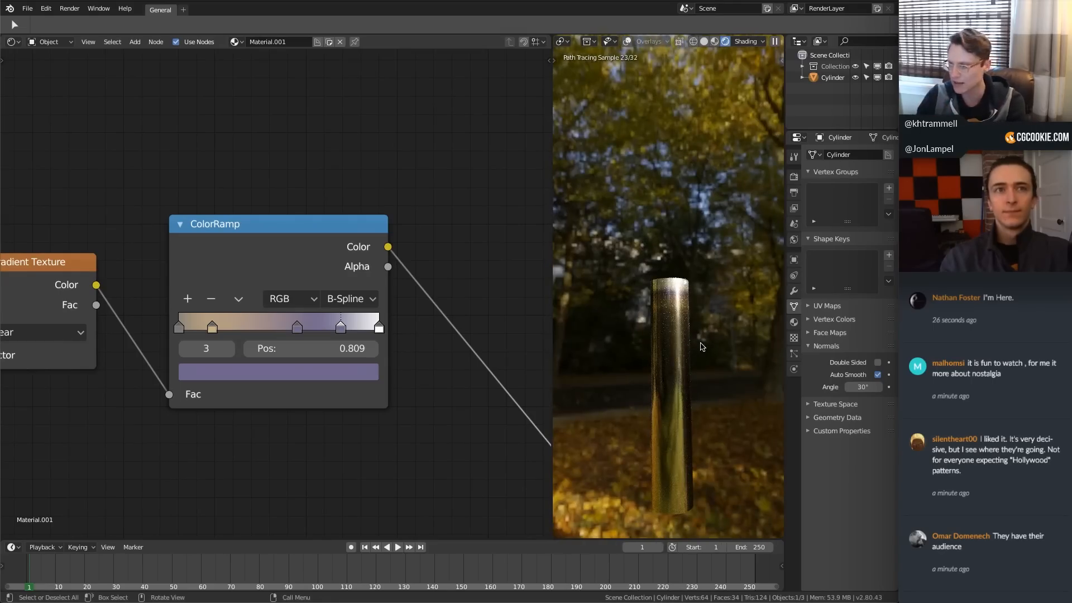